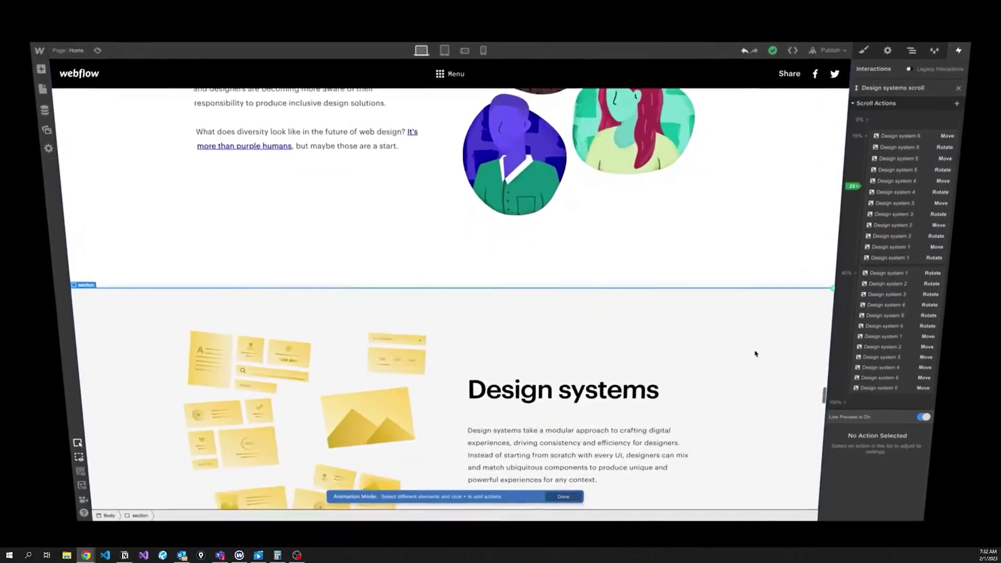
- Go to the Webflow dashboard and open the Tutorial site in the Designer
scroll(763, 360, "down", 5)
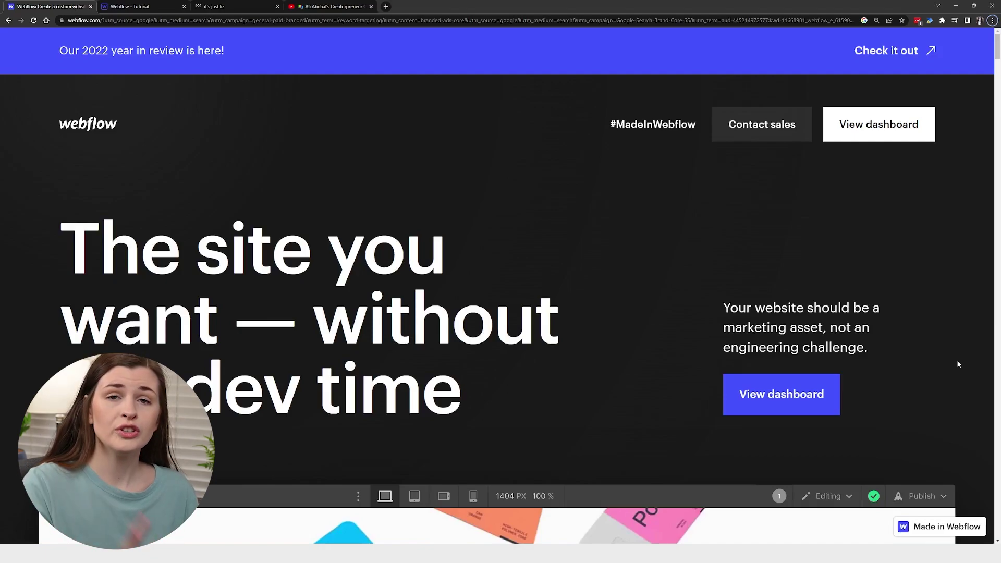
left_click(780, 409)
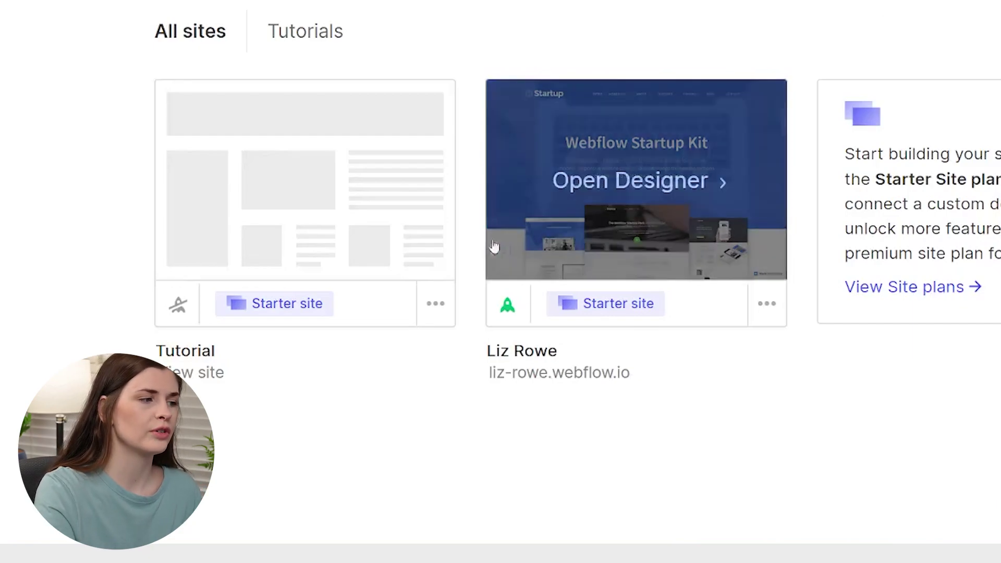
mouse_move(261, 226)
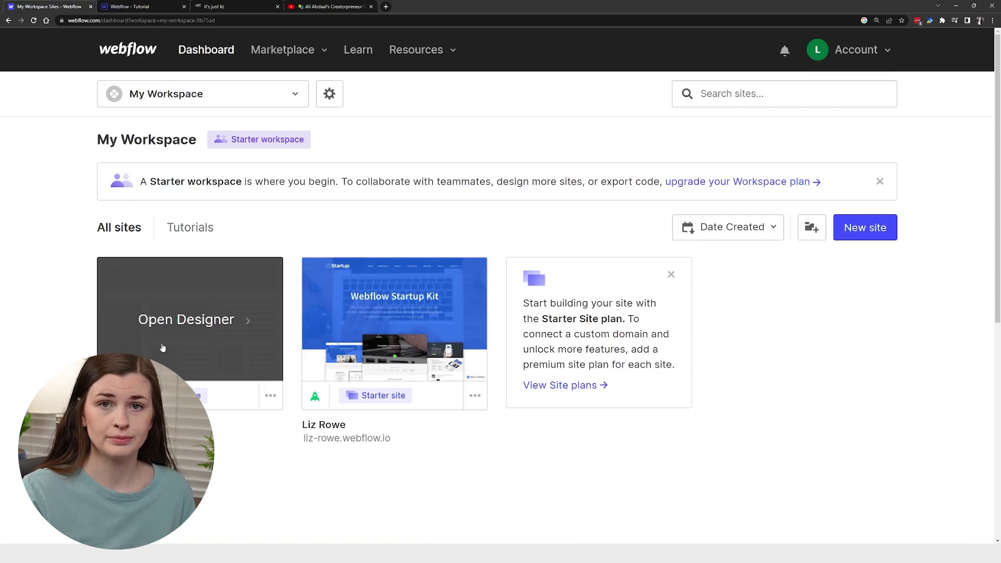
left_click(162, 347)
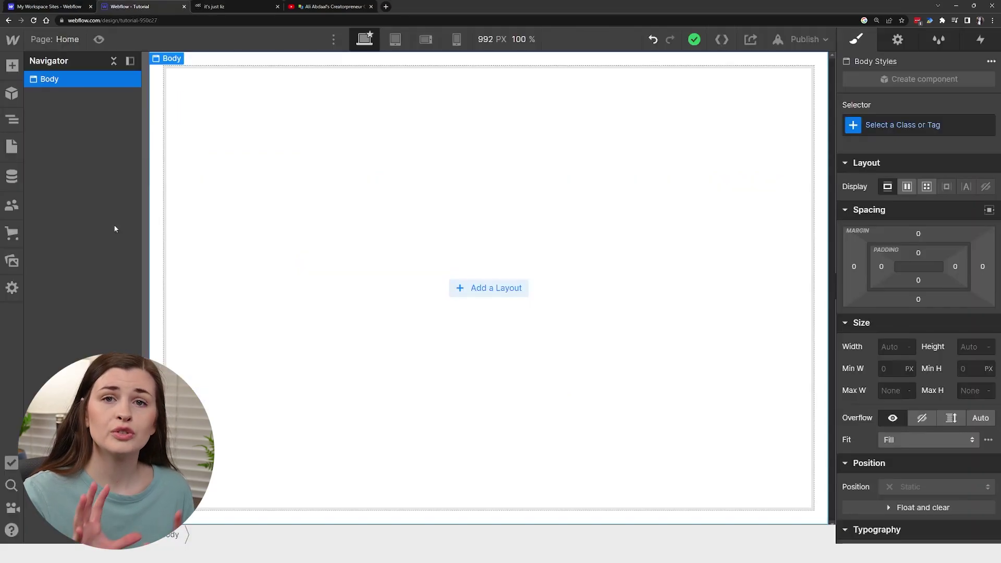
- Show the Add panel's Layout and Basic elements for the blank Tutorial page
left_click(13, 66)
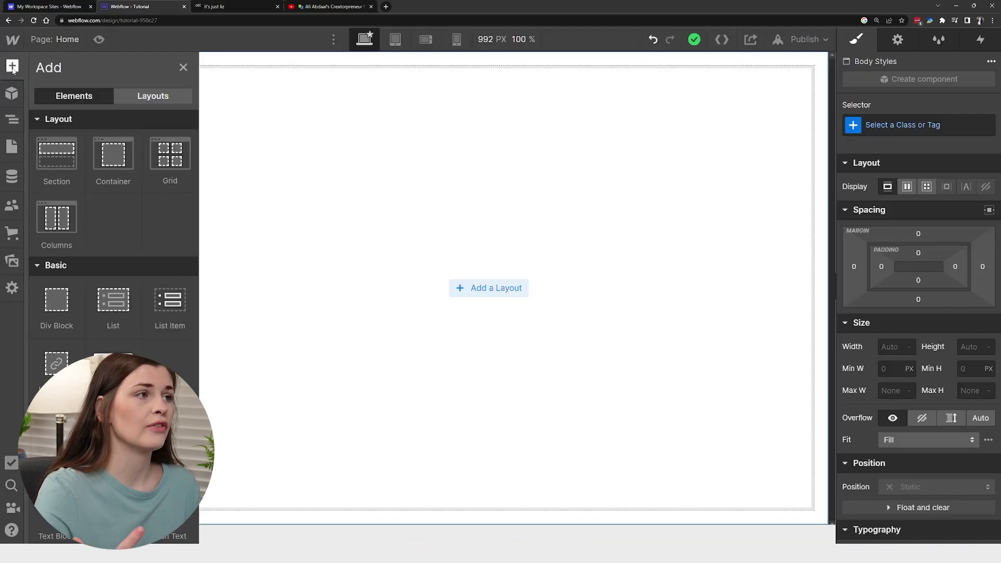
- Inspect the itsjustliz.org Hey! heading in DevTools, then close the inspector
left_click(194, 5)
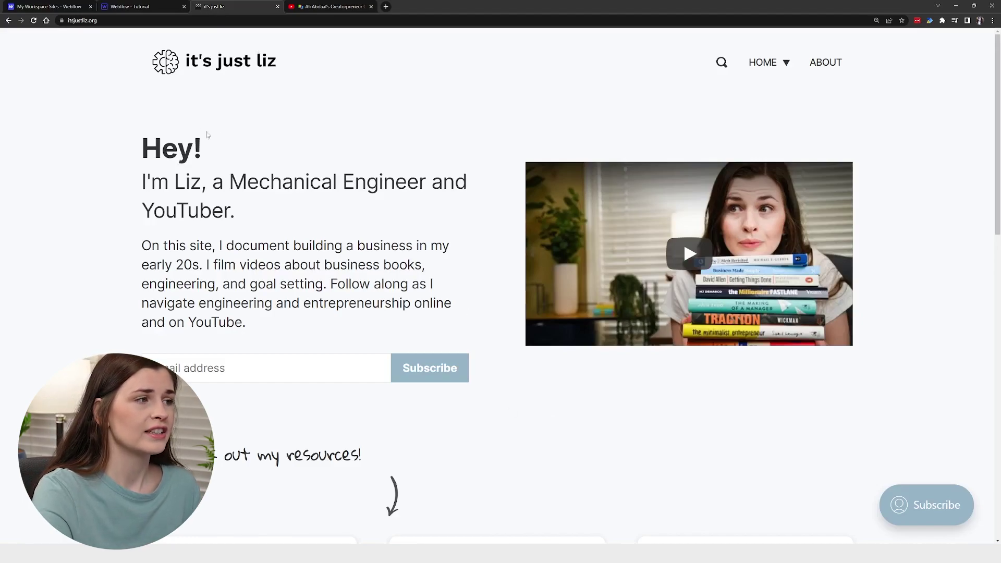
left_click_drag(162, 152, 194, 161)
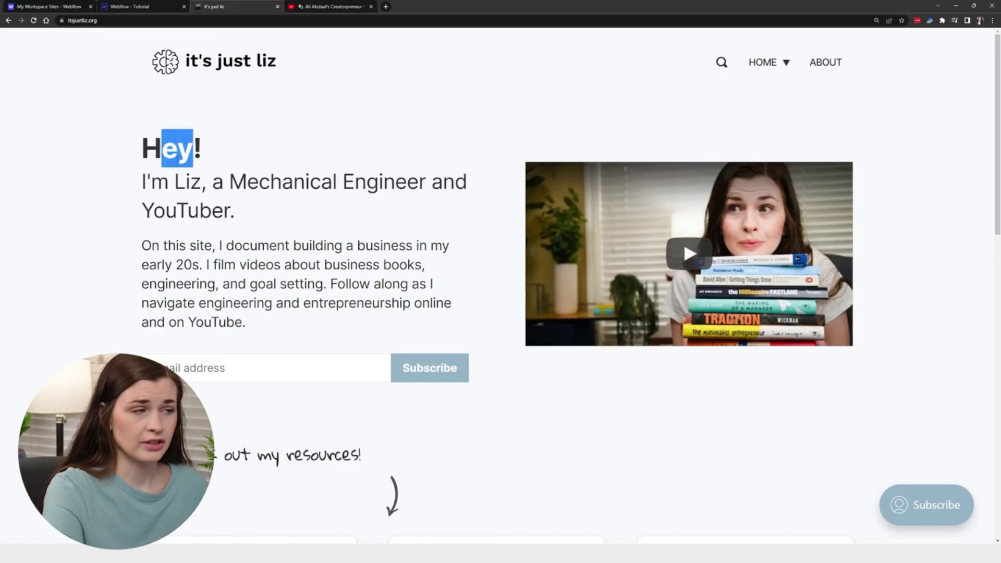
right_click(183, 158)
left_click(210, 230)
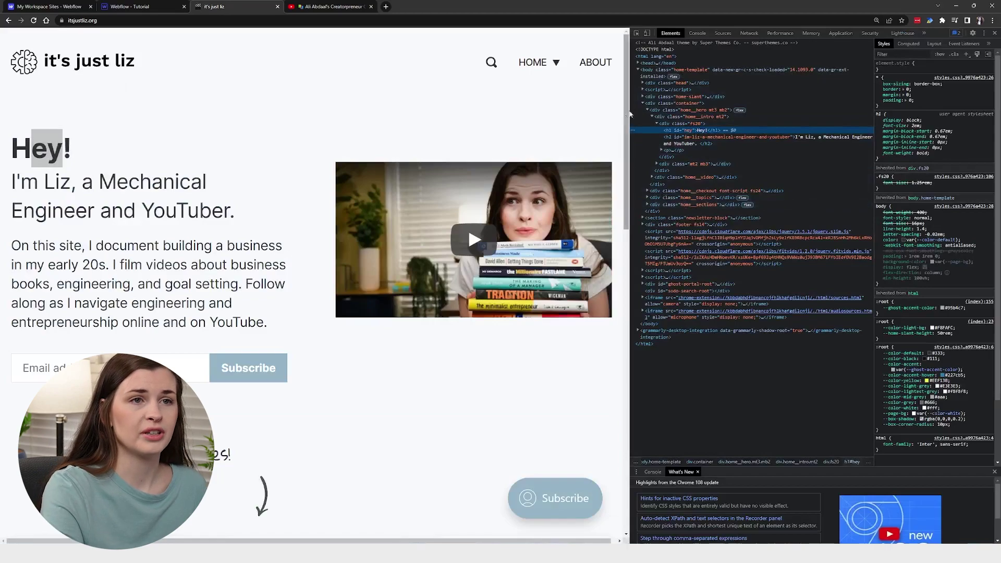
left_click(994, 33)
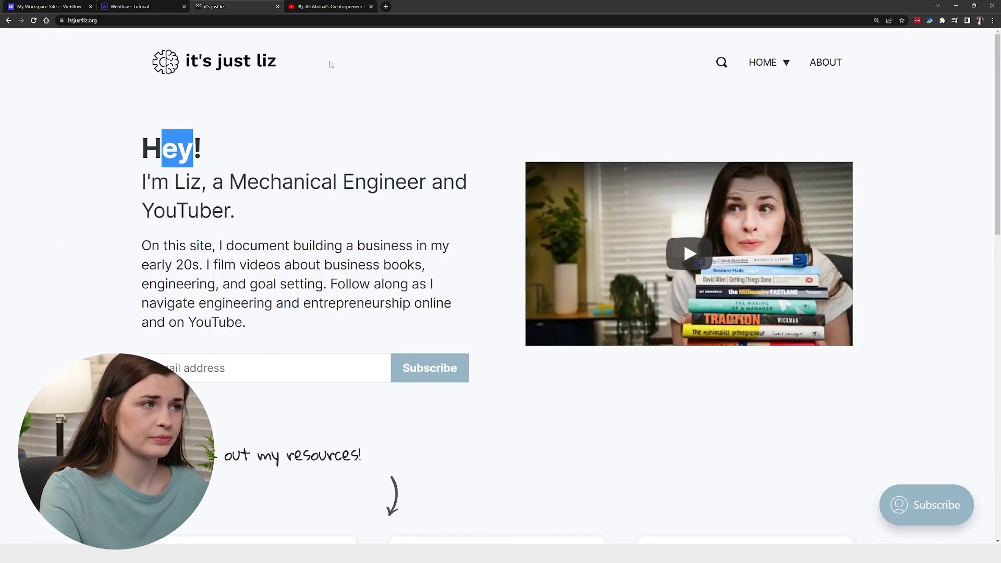
left_click(345, 117)
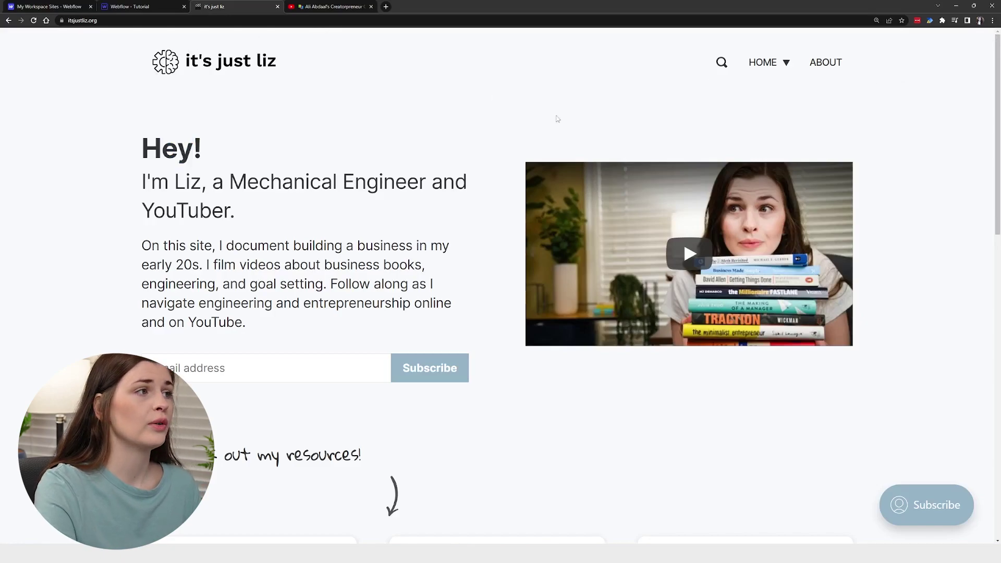
- Drop a Div Block onto the empty Body and give it the existing Nav class
left_click(130, 6)
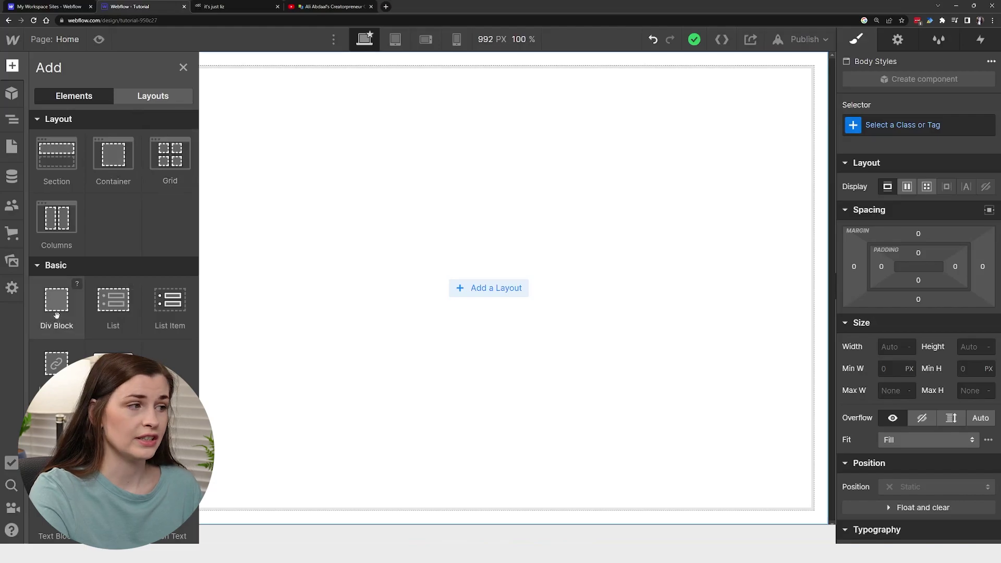
left_click_drag(56, 313, 421, 76)
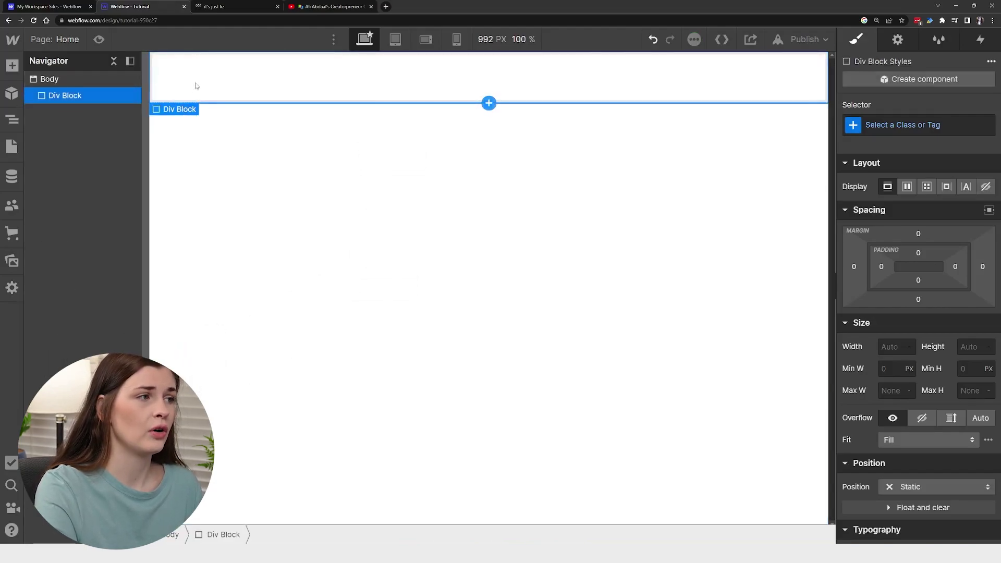
left_click(896, 125)
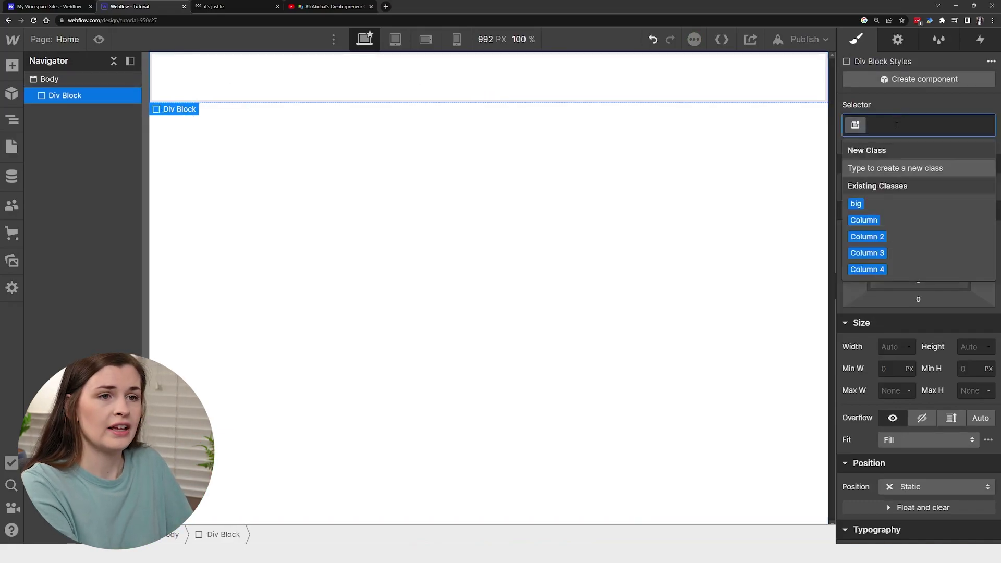
type("nav")
key("Return")
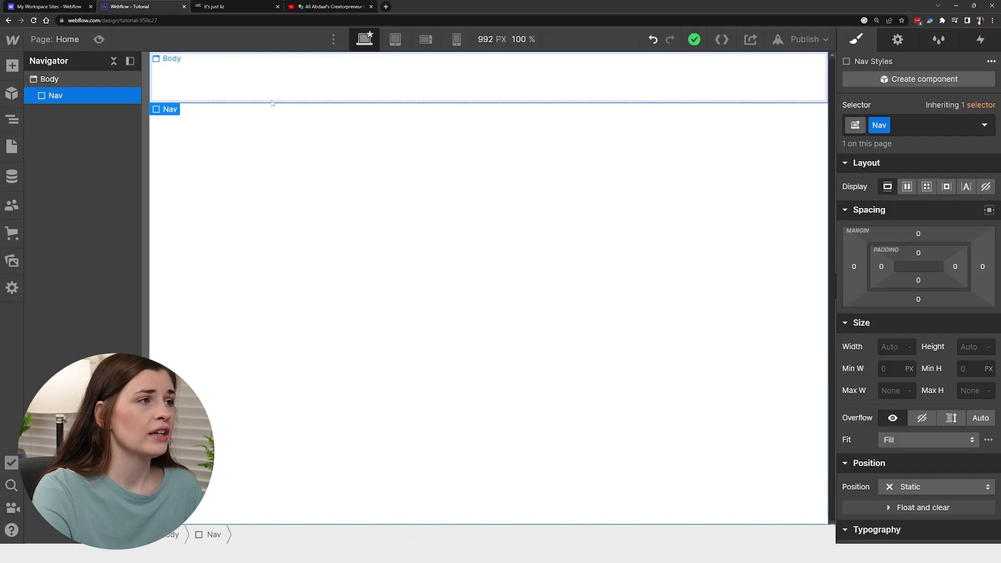
left_click(258, 7)
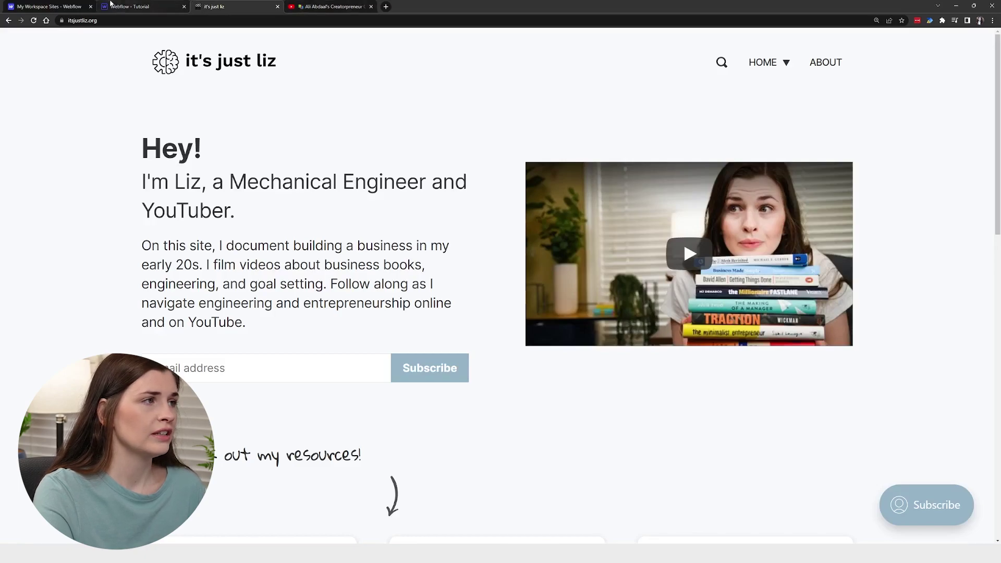
- Place a two-column Columns element below Nav and check Column 1 and Column 2
left_click(130, 6)
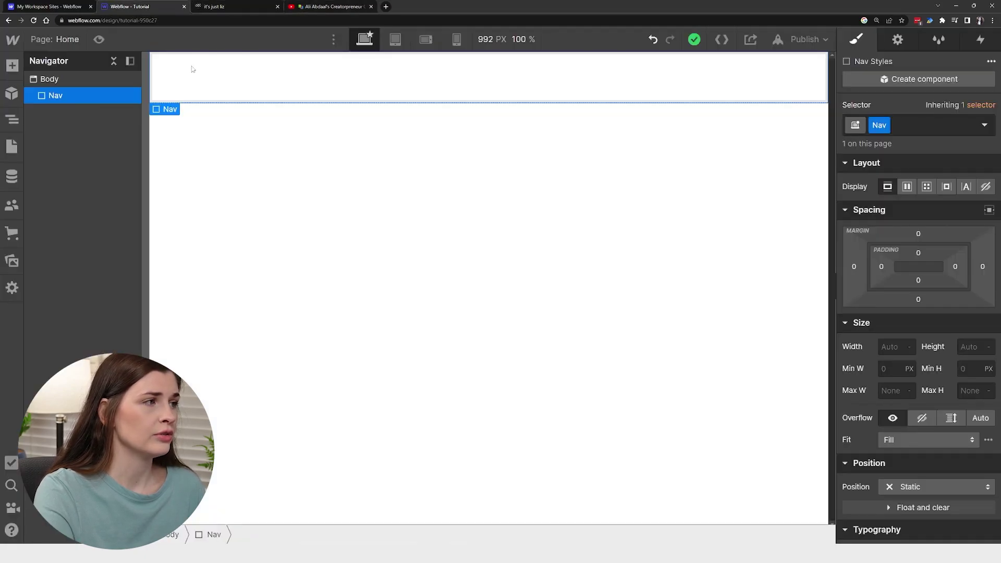
left_click(12, 66)
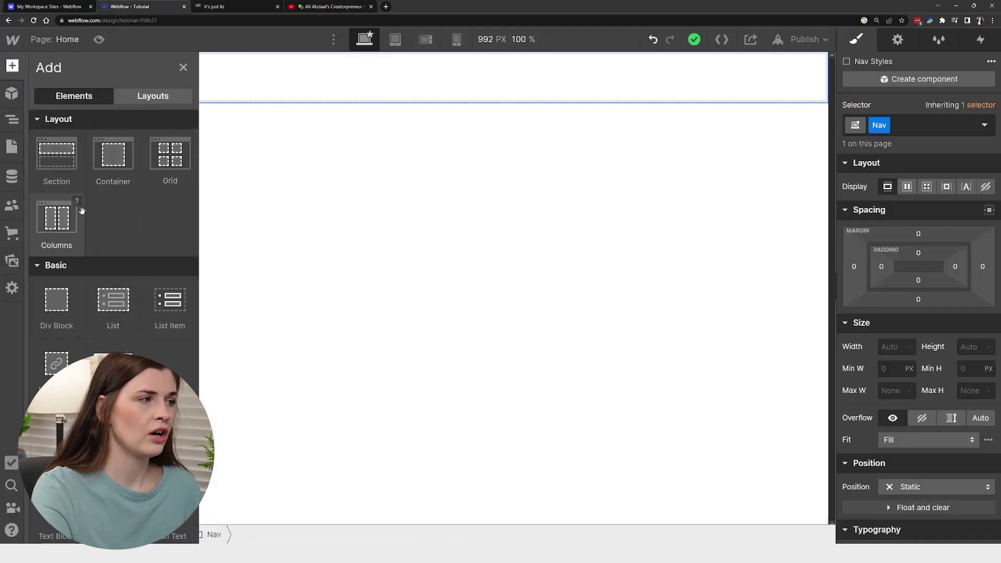
left_click_drag(73, 225, 466, 131)
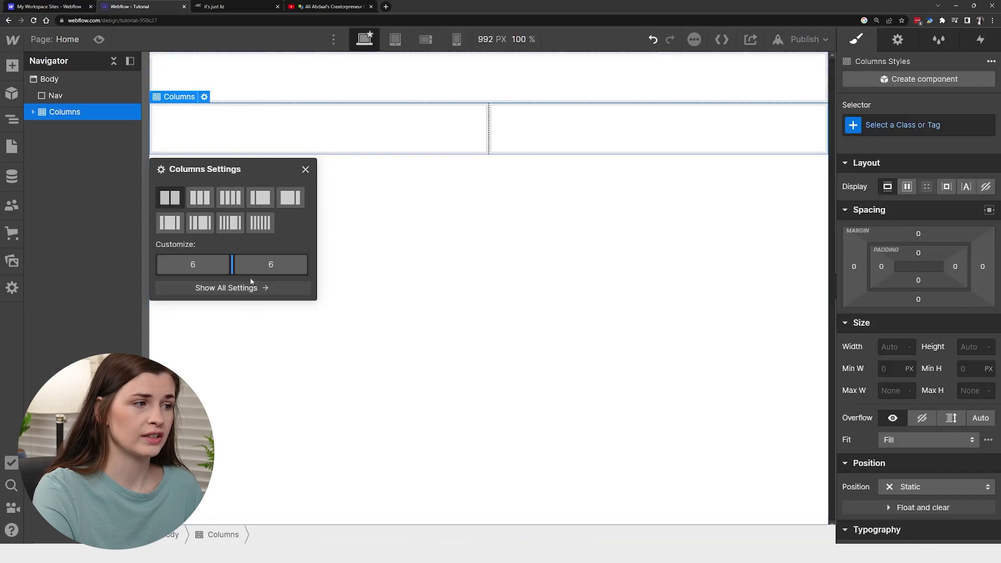
left_click(233, 288)
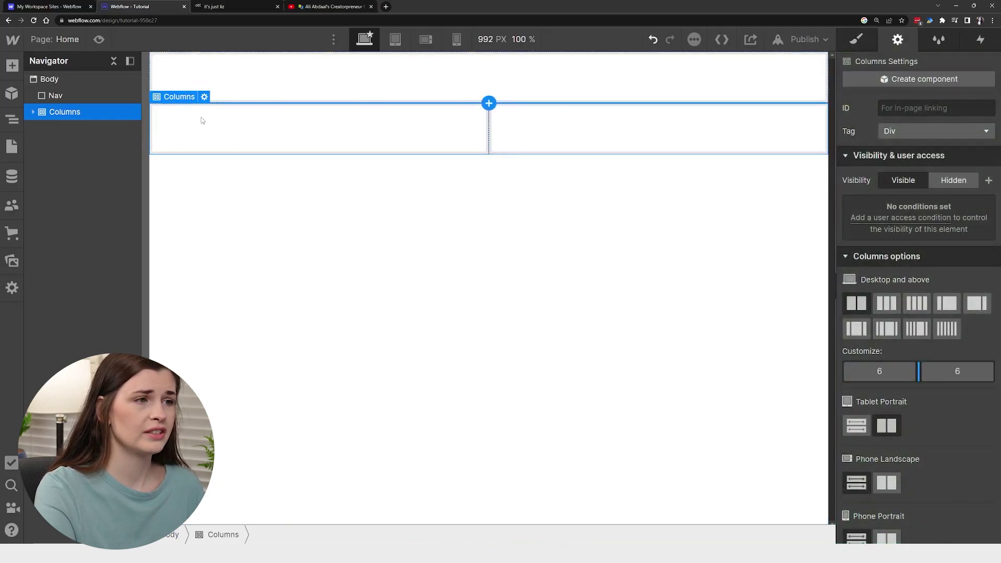
left_click(259, 137)
left_click(552, 223)
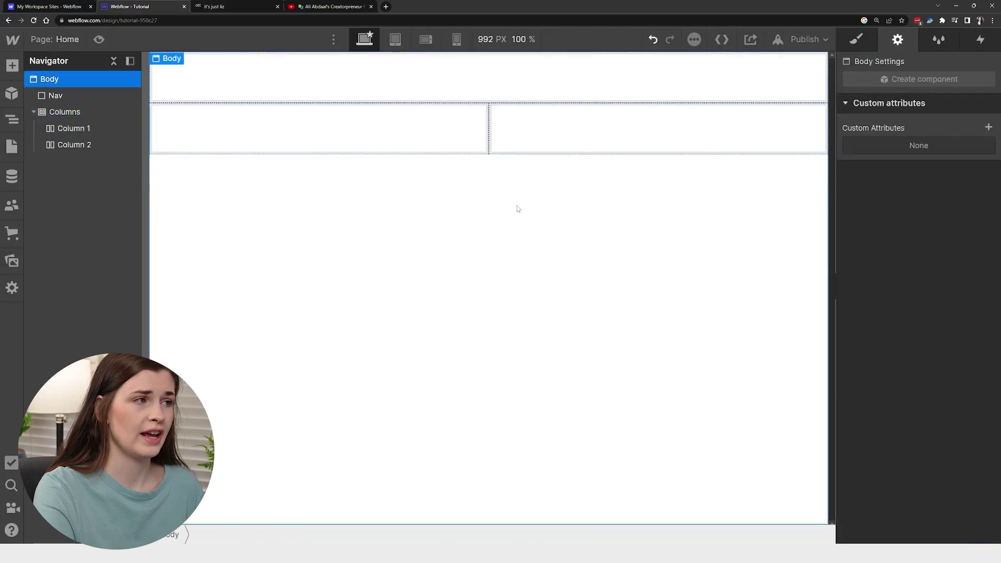
left_click(197, 137)
left_click(639, 116)
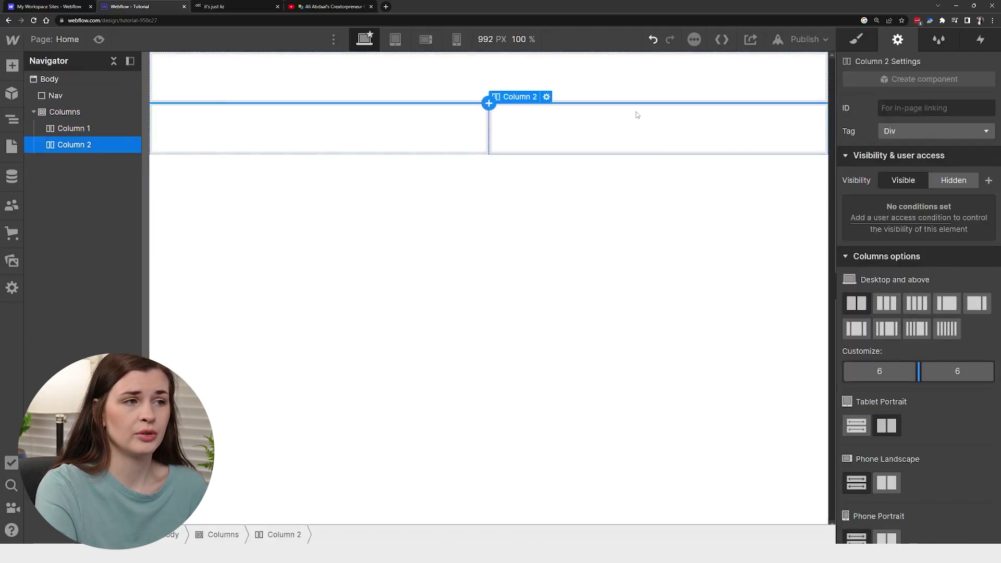
left_click(530, 197)
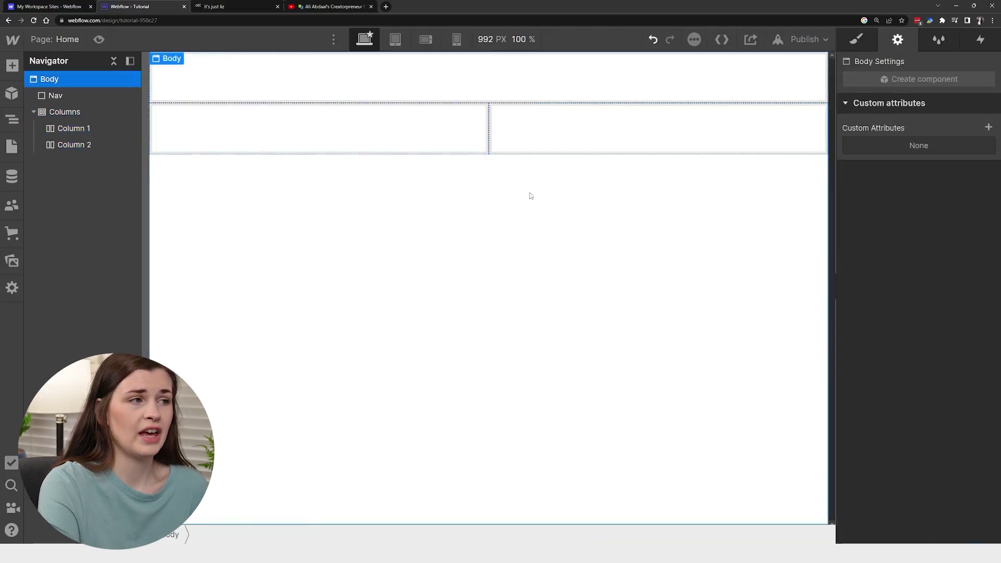
left_click(234, 7)
scroll(483, 394, "down", 5)
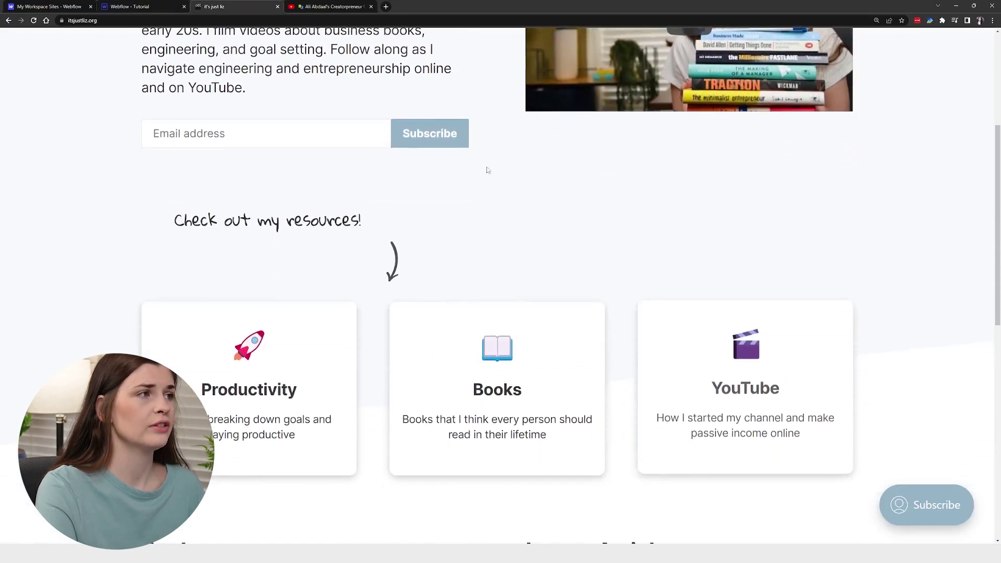
- Add a Grid below the columns, set to three columns and a single row
left_click(132, 7)
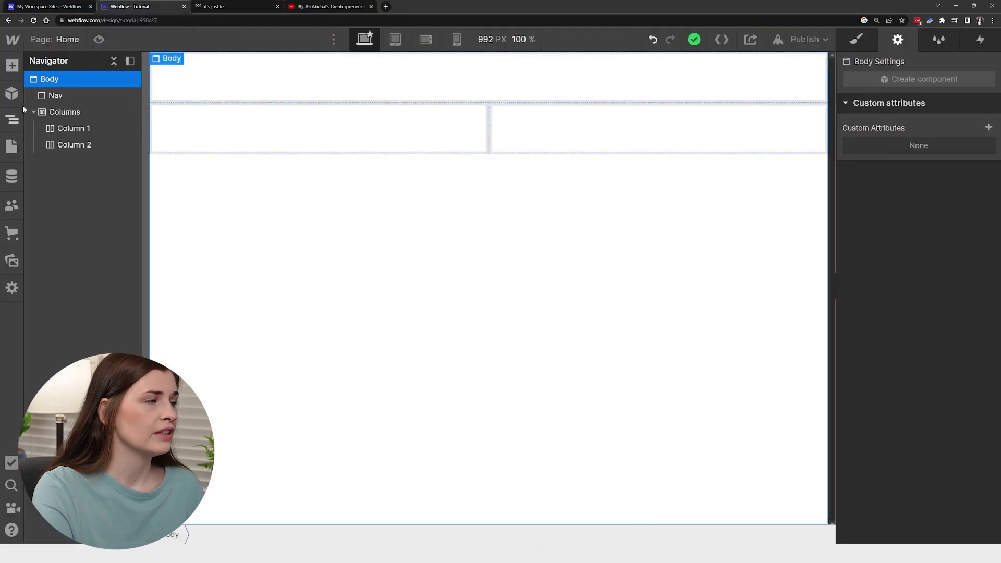
left_click(12, 65)
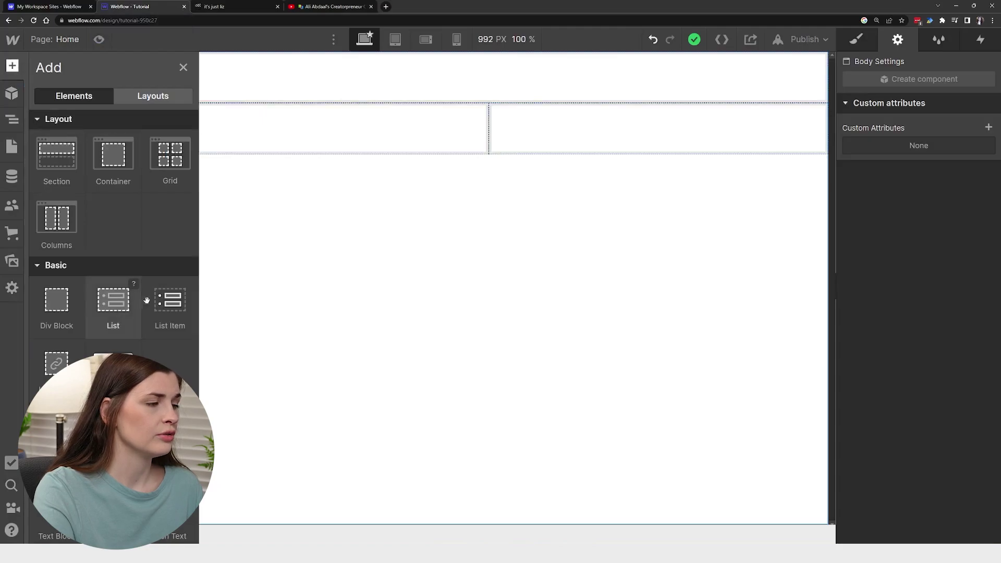
left_click_drag(173, 162, 530, 192)
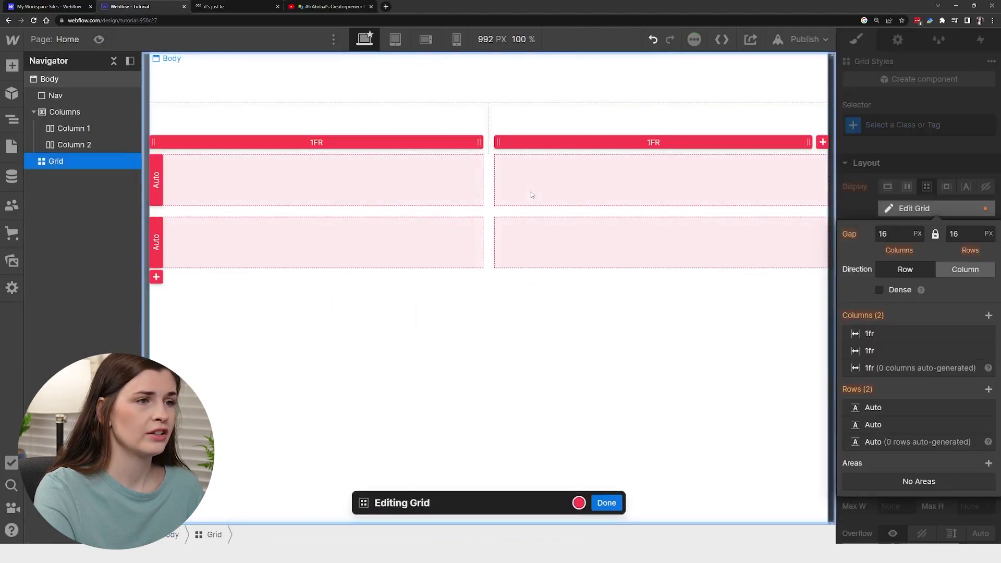
left_click(822, 142)
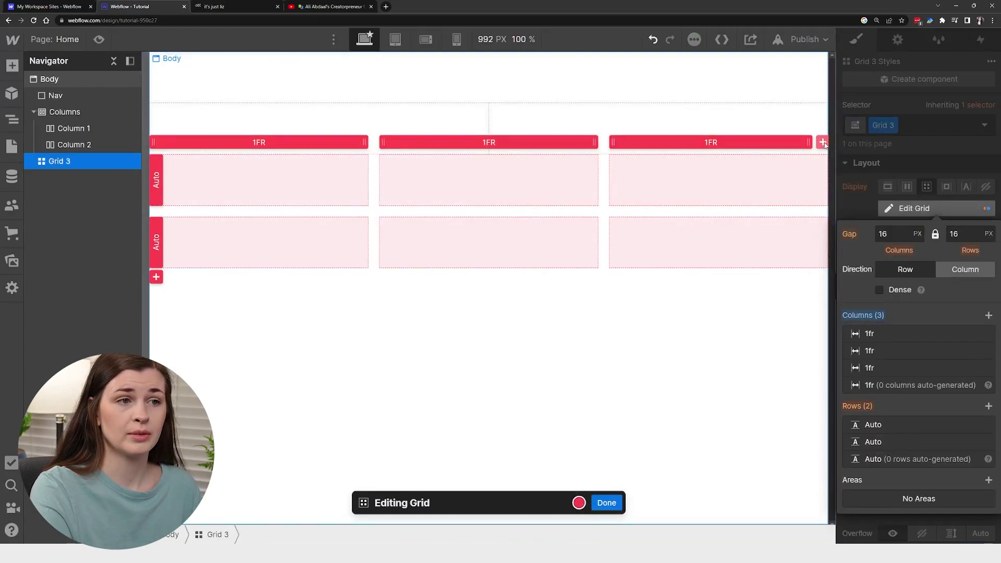
left_click(158, 250)
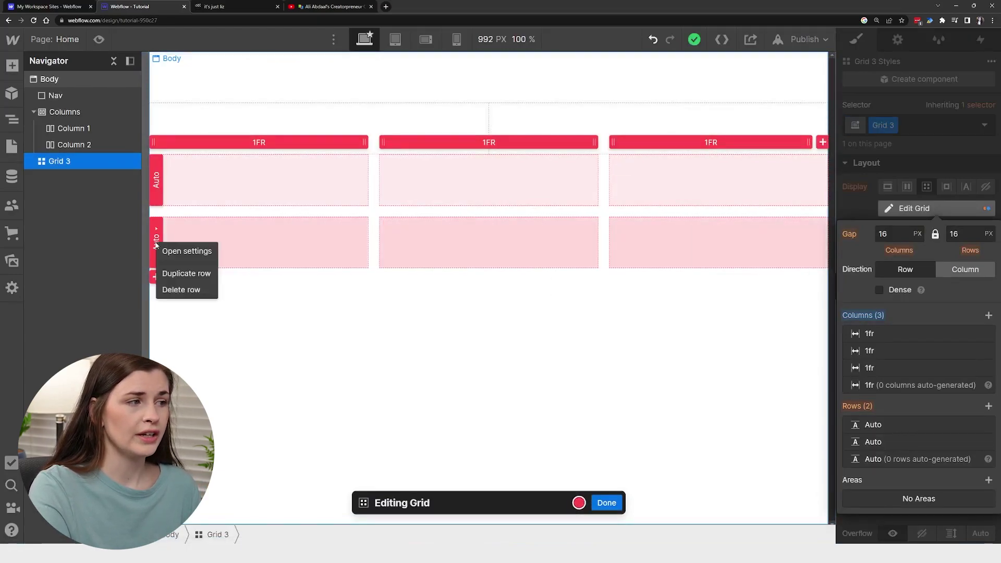
left_click(176, 290)
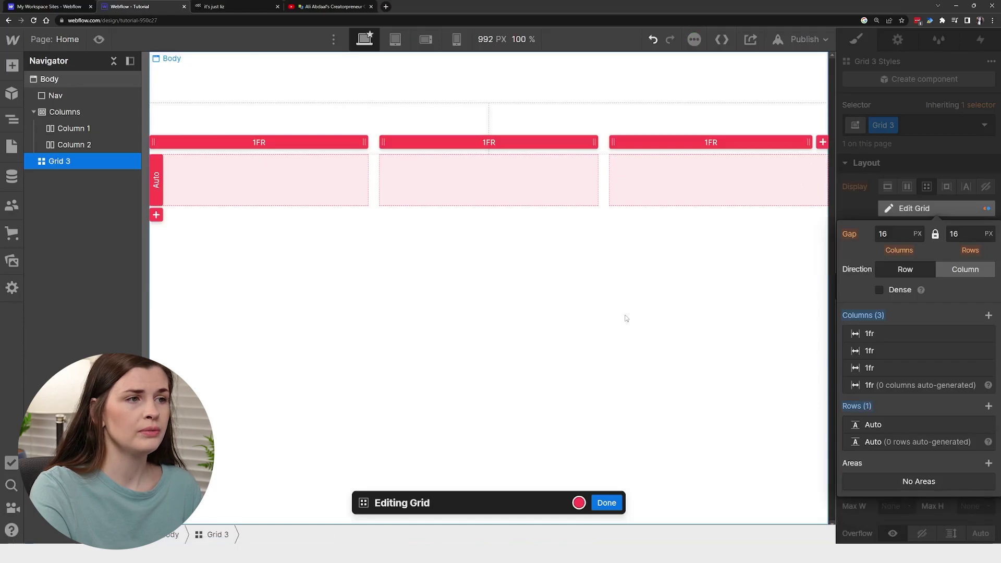
left_click(607, 503)
left_click(530, 261)
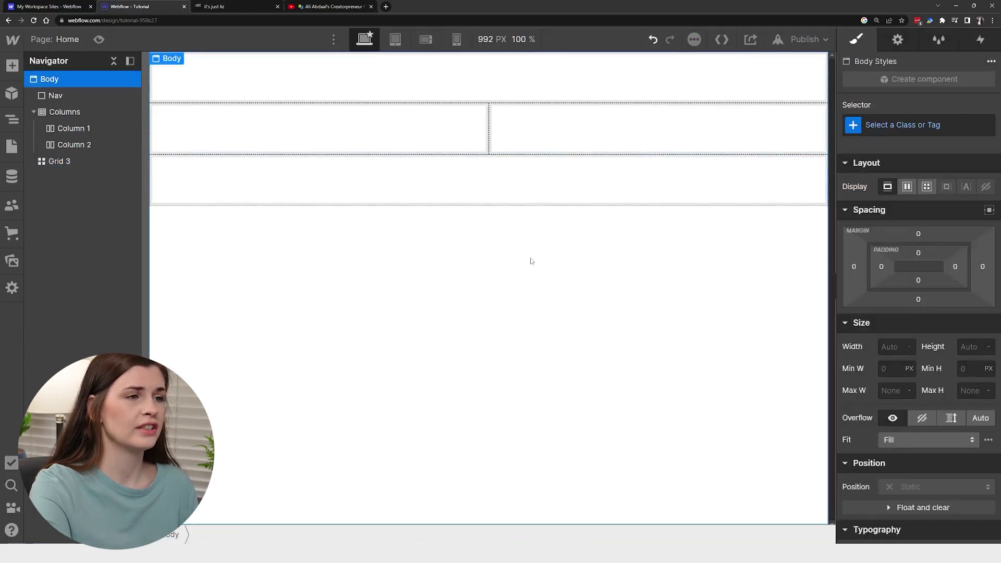
left_click(264, 191)
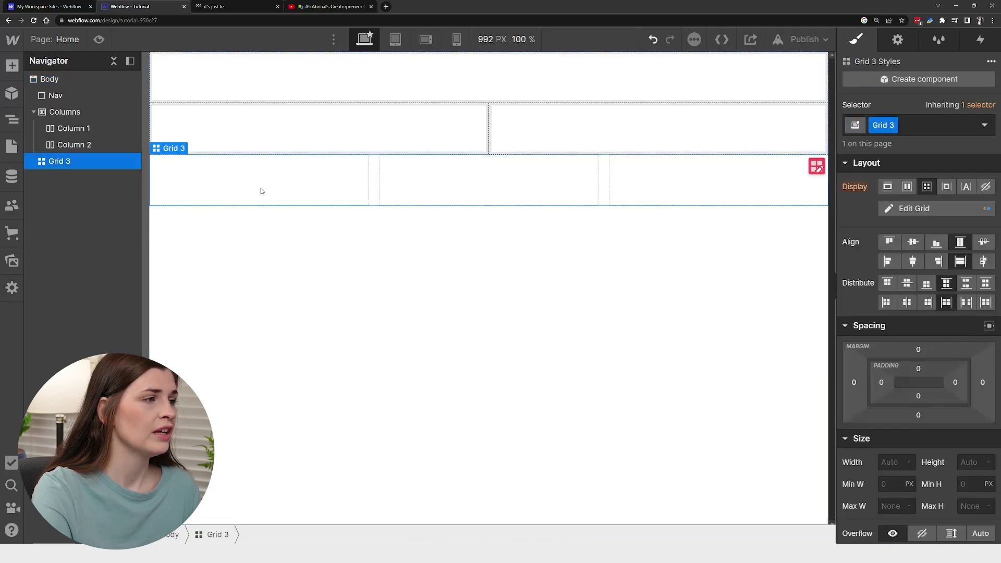
- Drop a Div Block into each of Grid 3's three cells
left_click(12, 65)
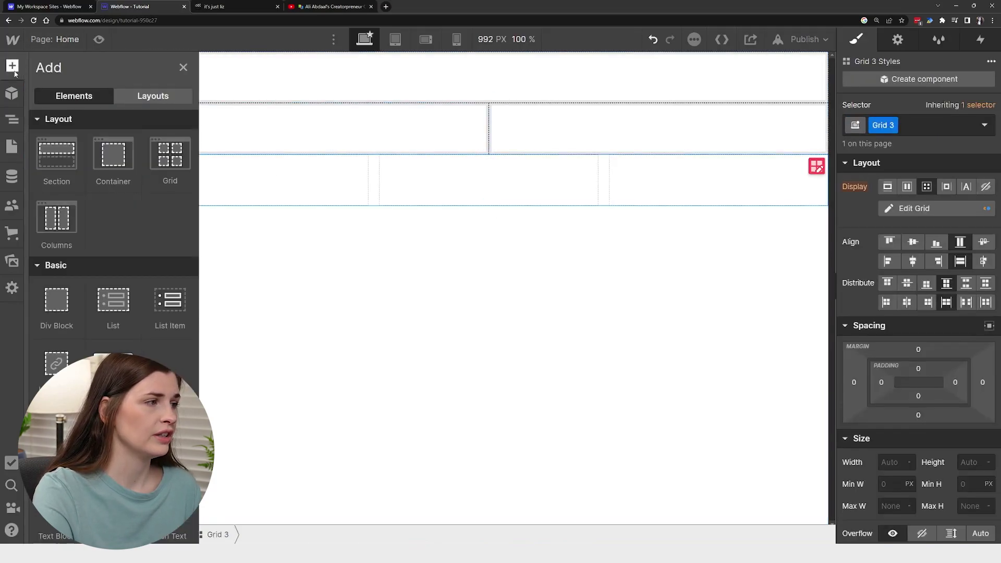
left_click_drag(55, 302, 235, 171)
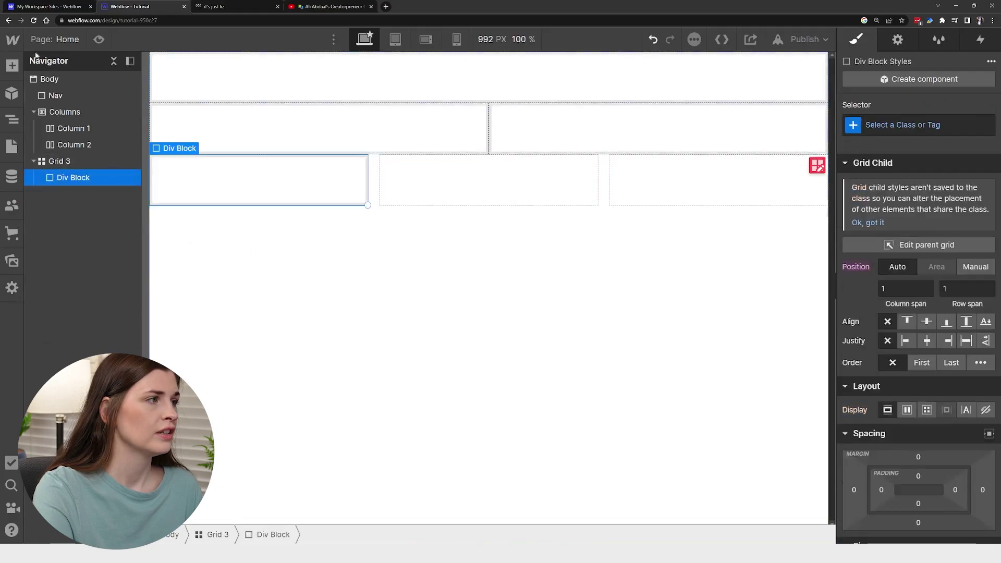
left_click(12, 65)
left_click_drag(63, 335, 472, 193)
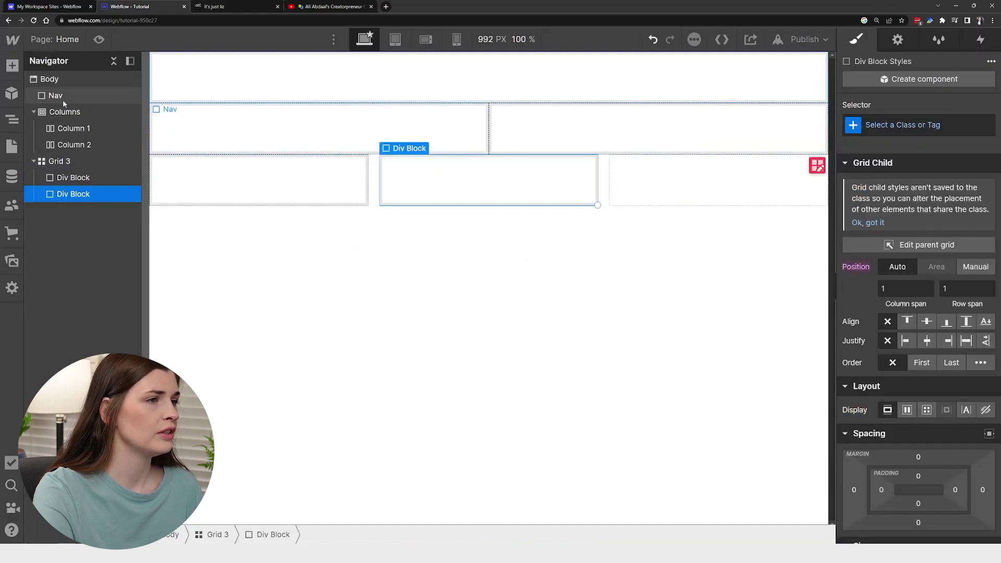
left_click(12, 65)
left_click_drag(51, 305, 713, 182)
left_click(622, 318)
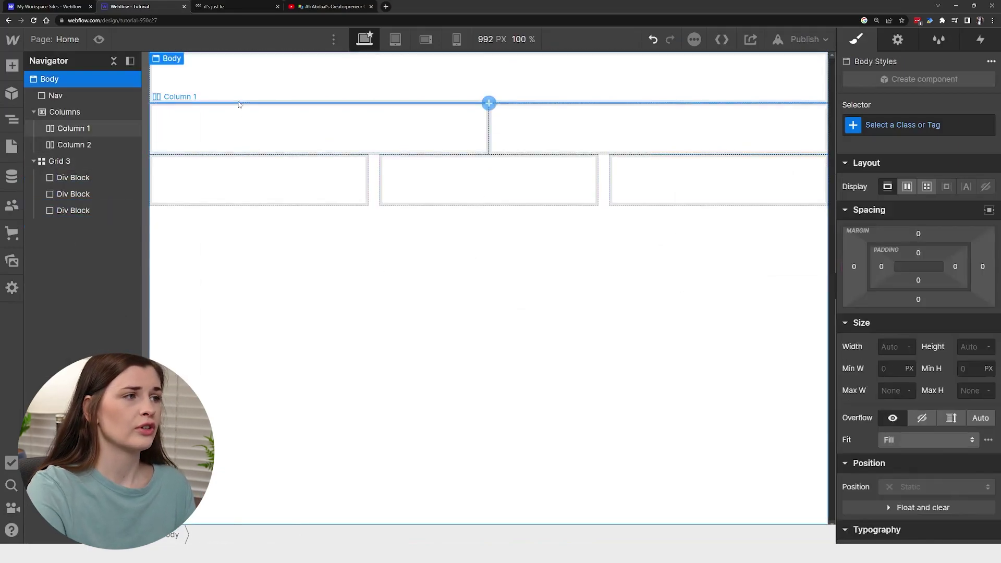
left_click(252, 80)
left_click(231, 129)
left_click(551, 125)
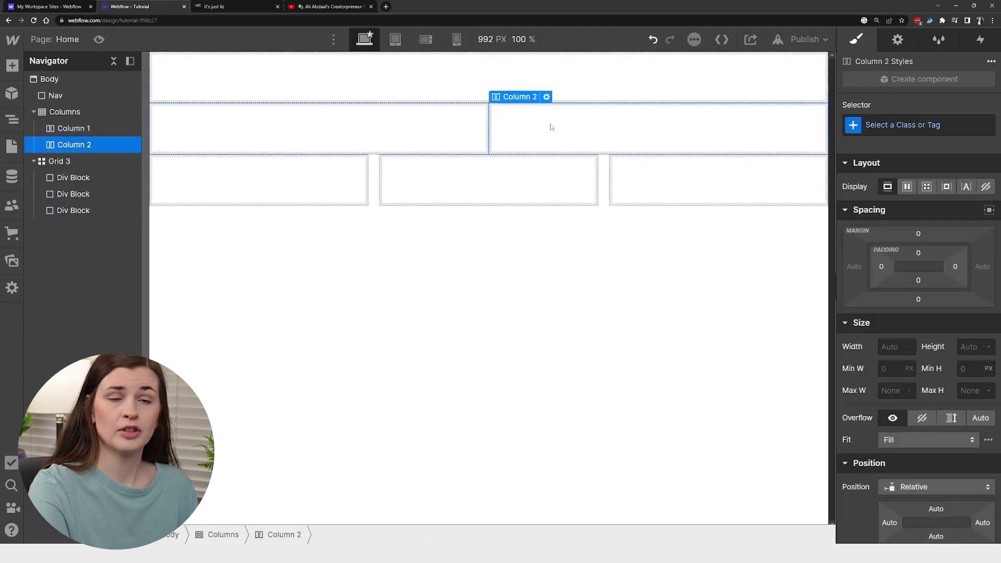
left_click(235, 186)
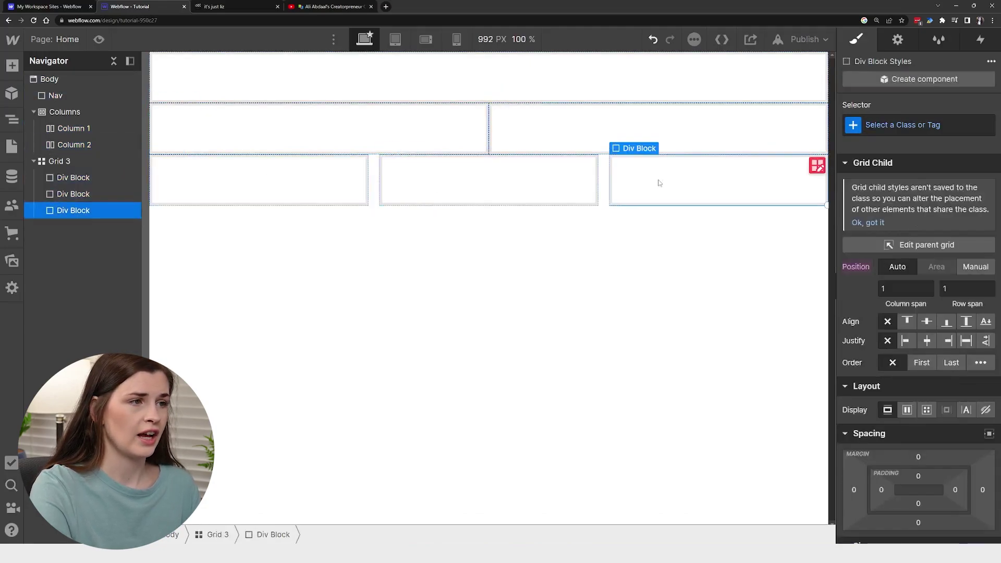
- Give the three grid boxes the classes Productivity, Books and YouTube
left_click(281, 177)
left_click(896, 126)
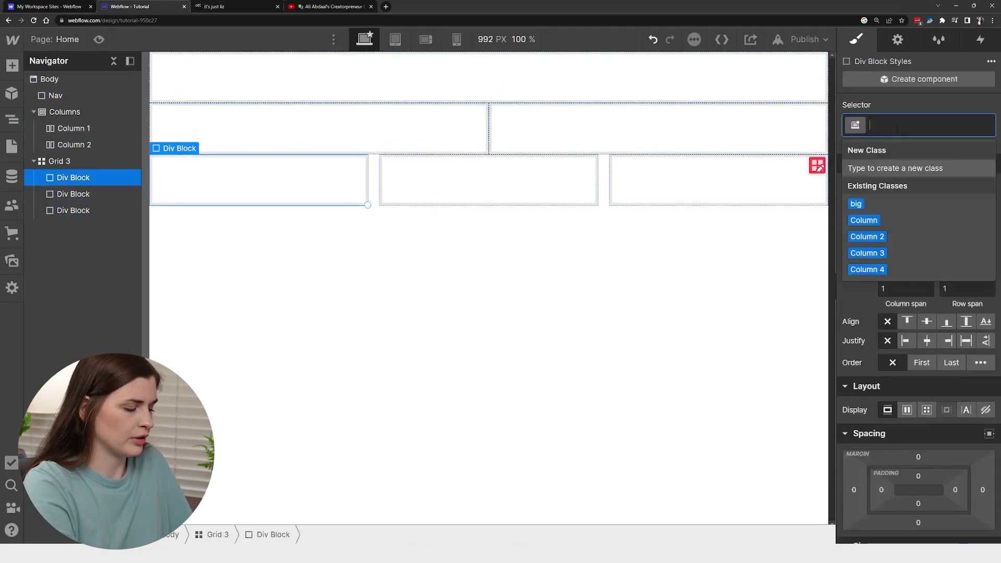
type("Productivit")
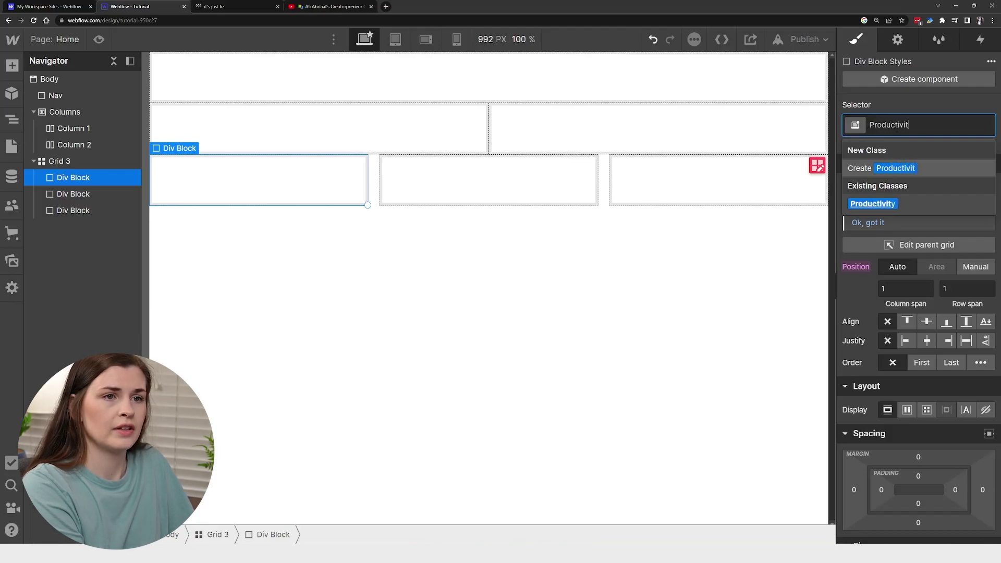
type("y")
key("Return")
left_click(196, 7)
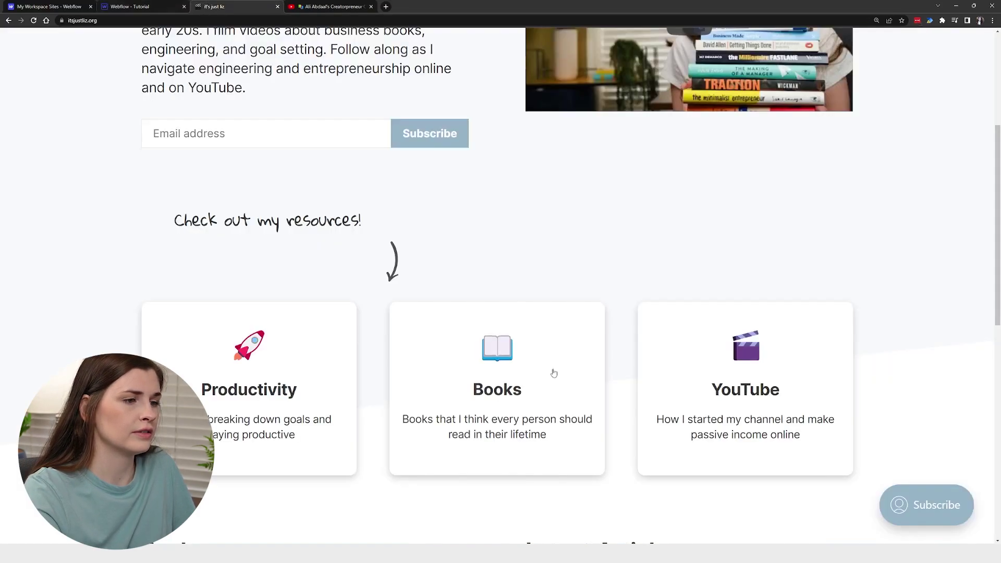
key("ctrl+shift+Tab")
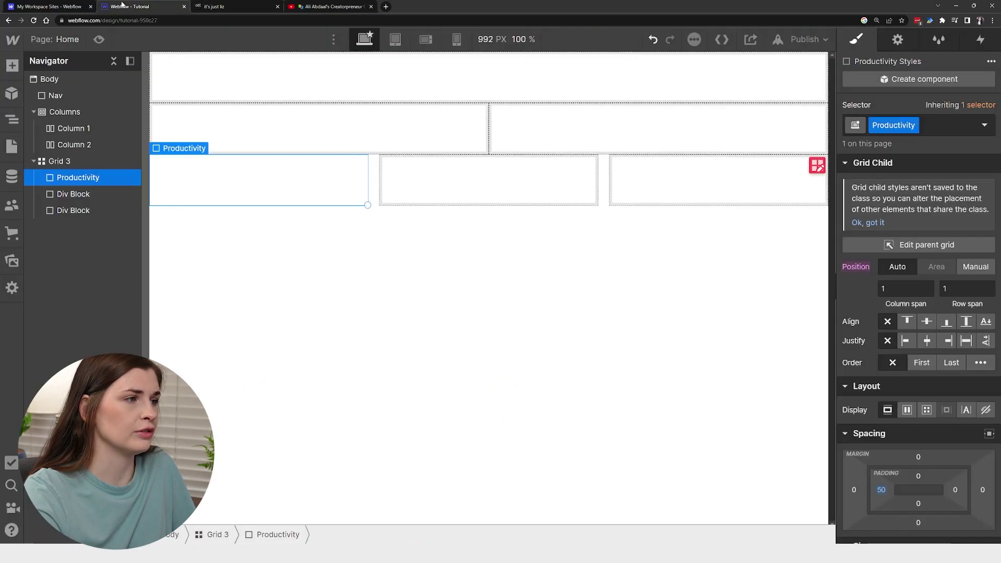
left_click(500, 177)
left_click(920, 128)
type("Books")
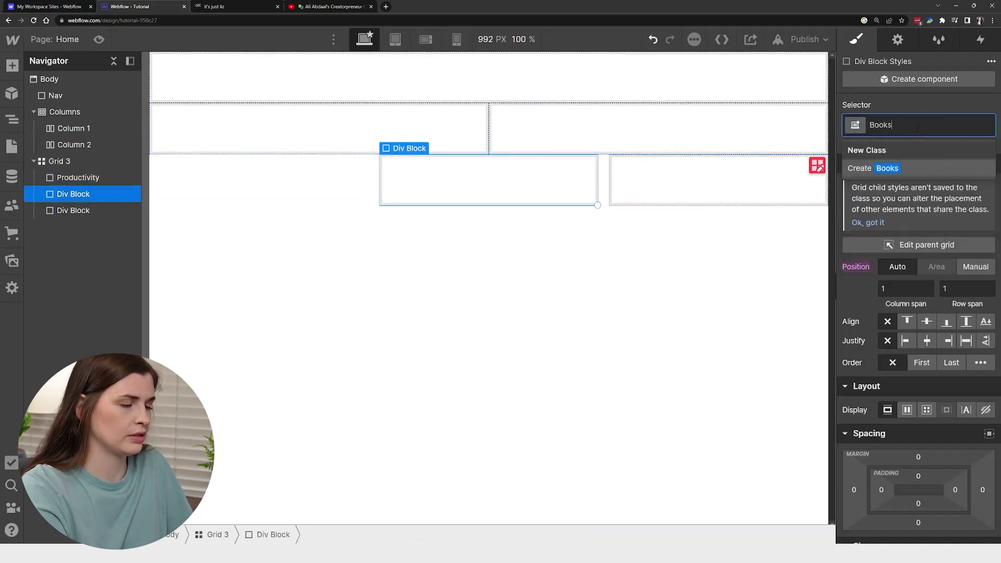
key("Return")
left_click(719, 178)
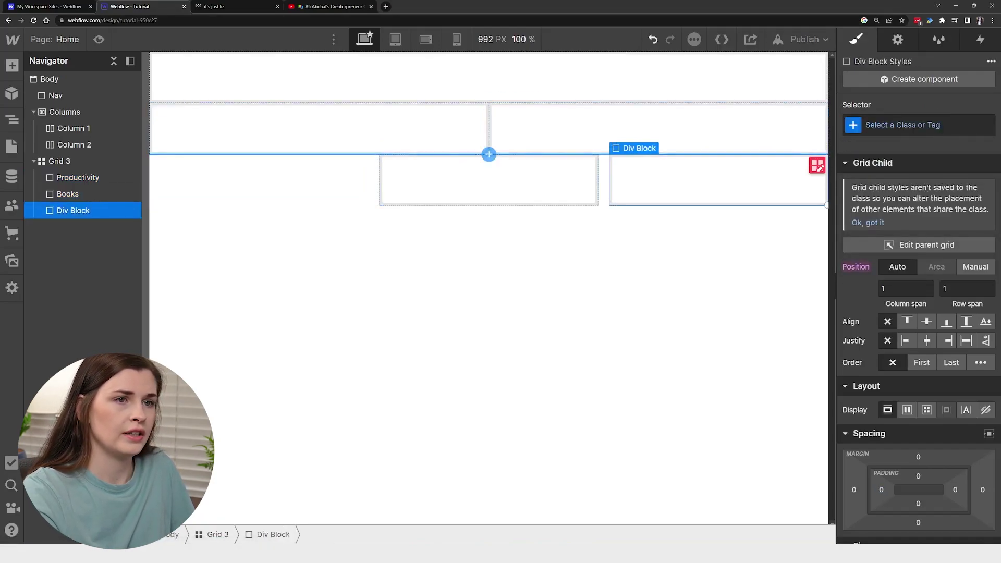
left_click(922, 125)
type("You")
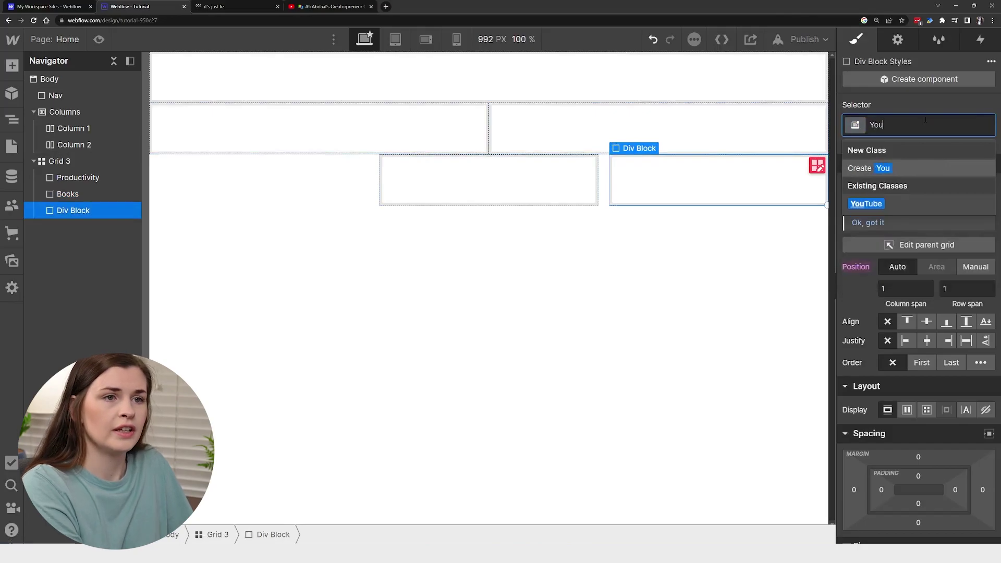
type("Tube")
key("Return")
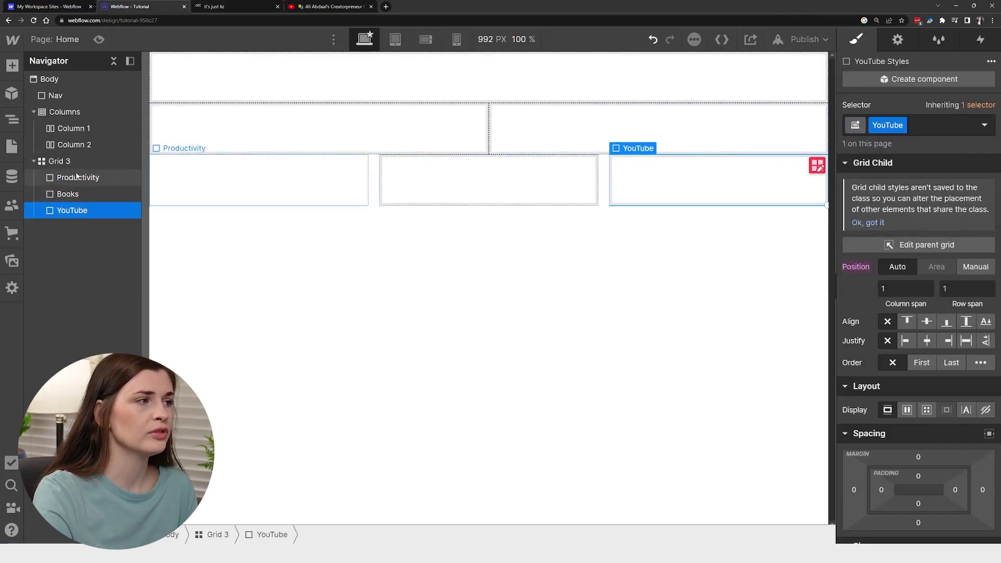
- Rename Grid 3's class to Button section and review the three boxes
left_click(63, 161)
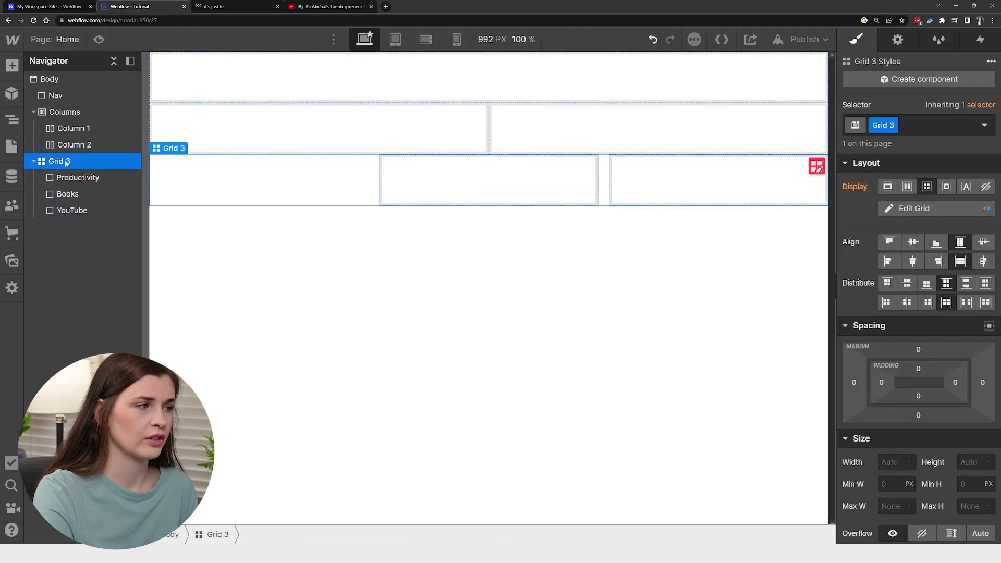
left_click(910, 125)
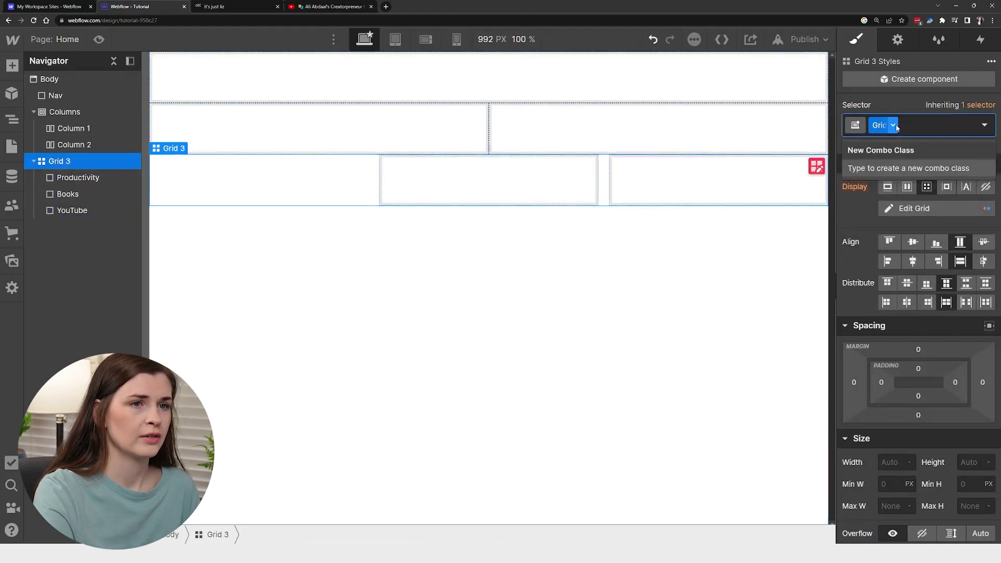
key("Escape")
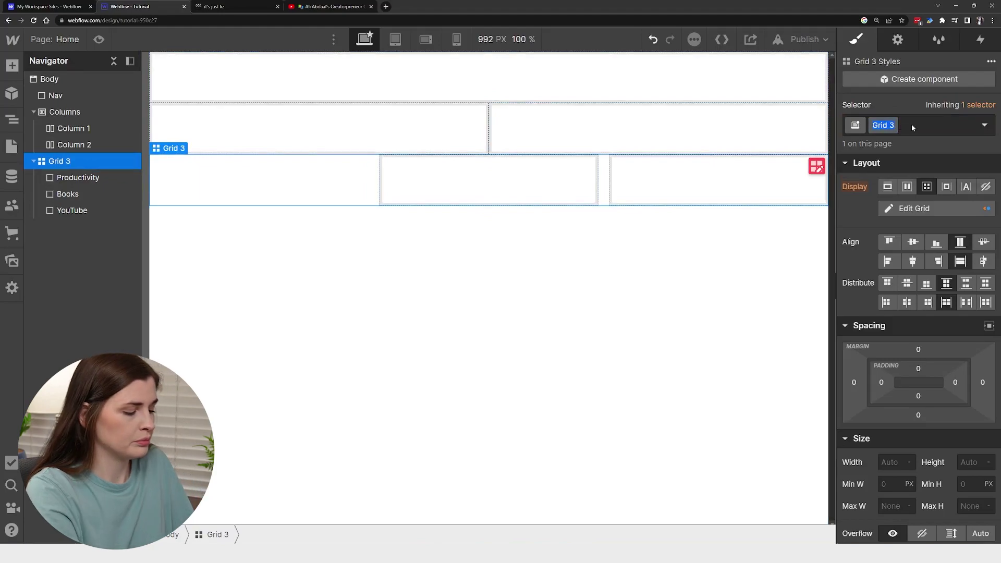
type("Button s")
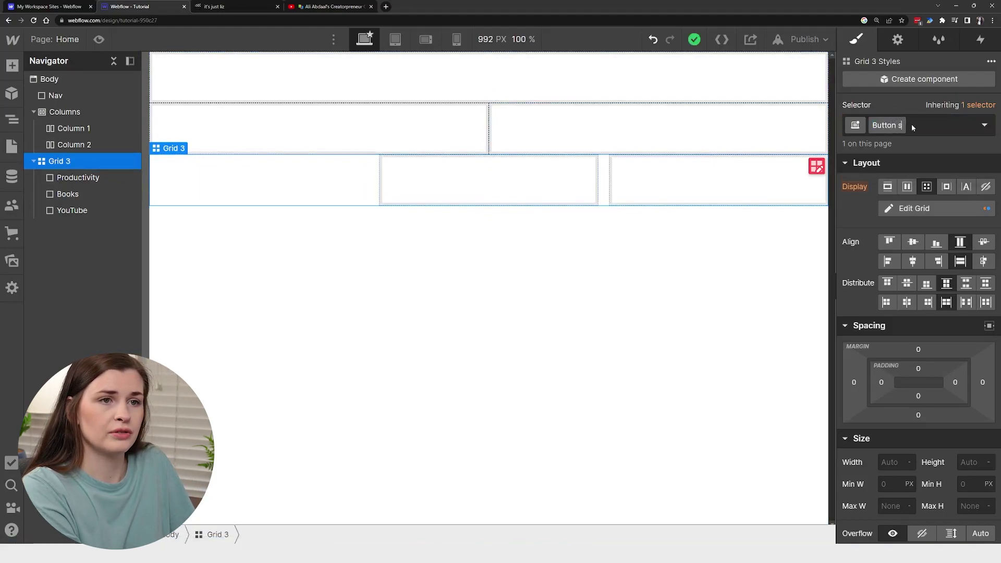
type("ection")
key("Return")
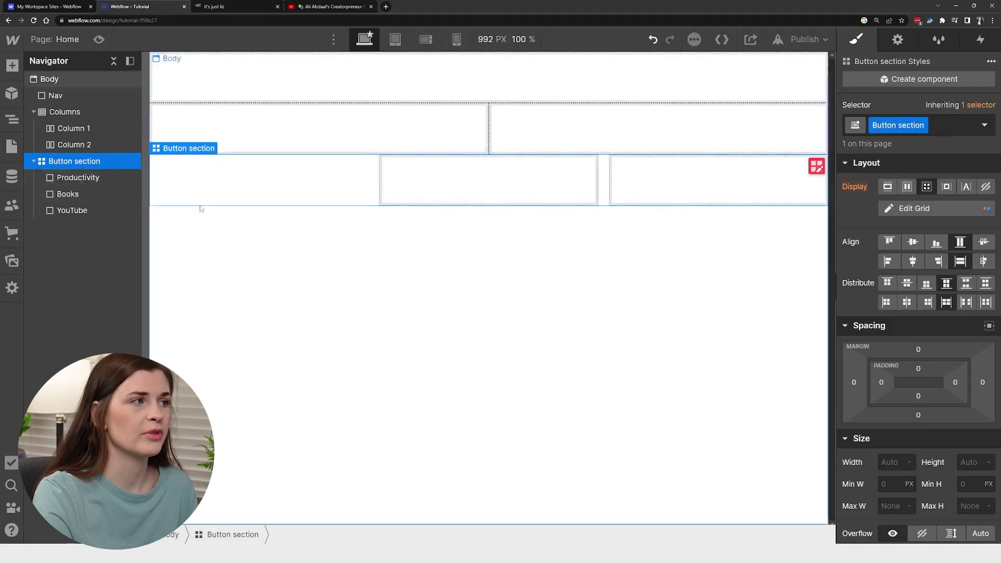
left_click(64, 111)
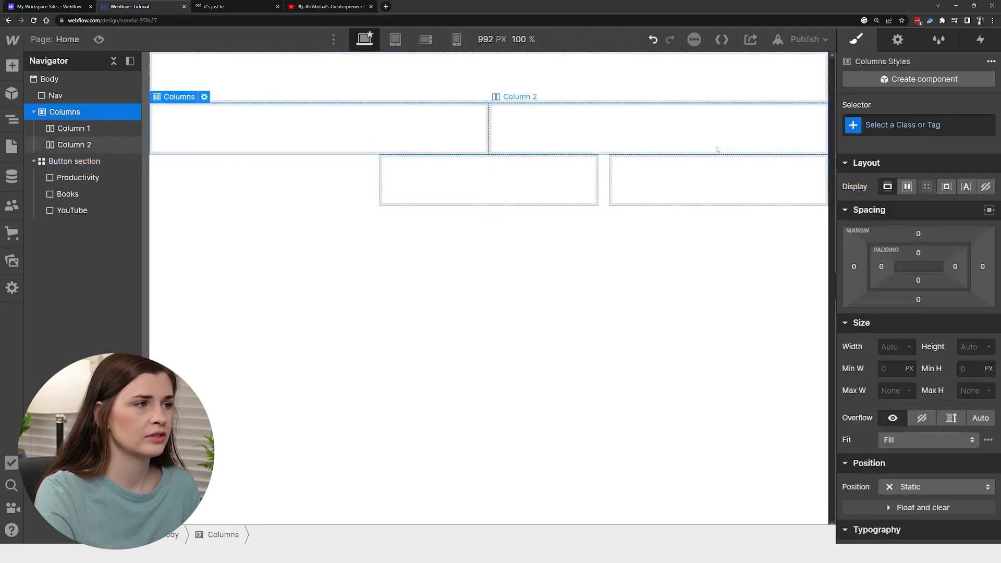
left_click(461, 292)
left_click(339, 193)
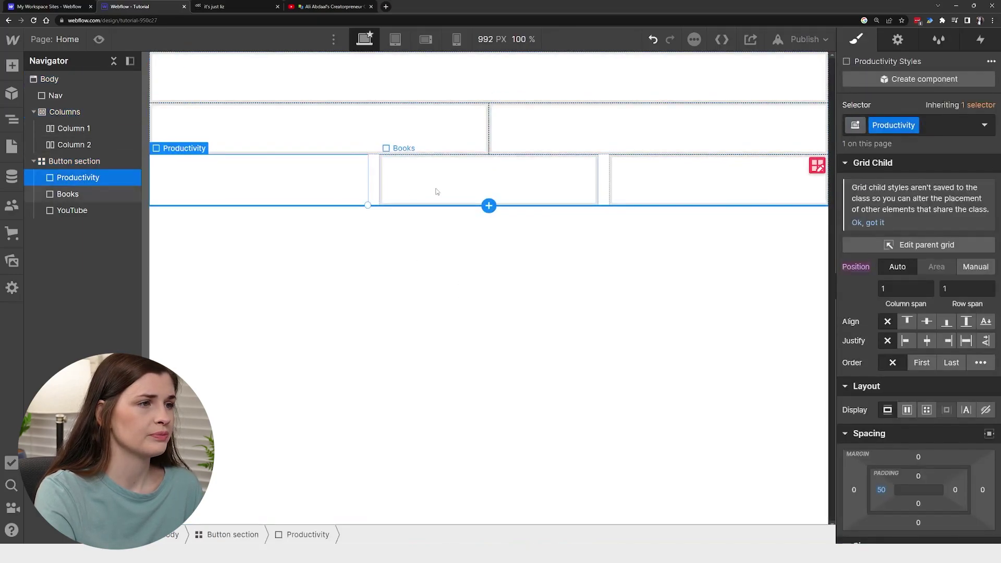
left_click(436, 192)
left_click(627, 185)
left_click(603, 209)
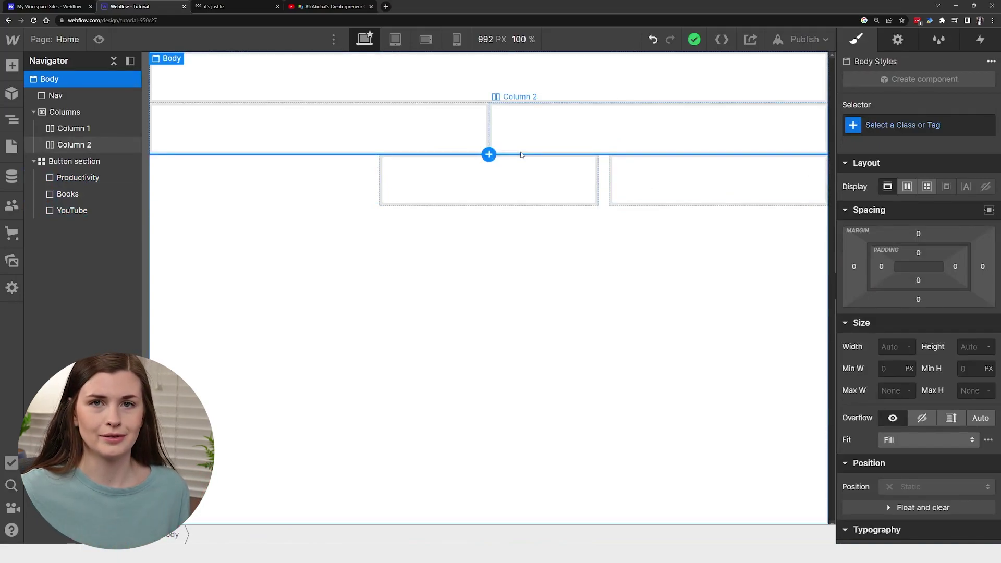
left_click(249, 7)
scroll(455, 242, "up", 5)
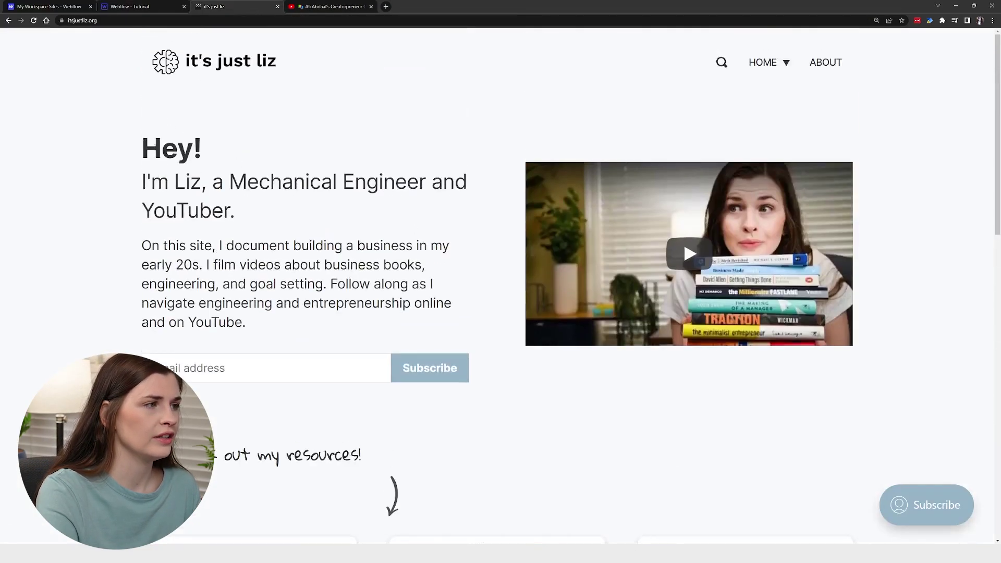
left_click_drag(140, 149, 207, 151)
right_click(207, 150)
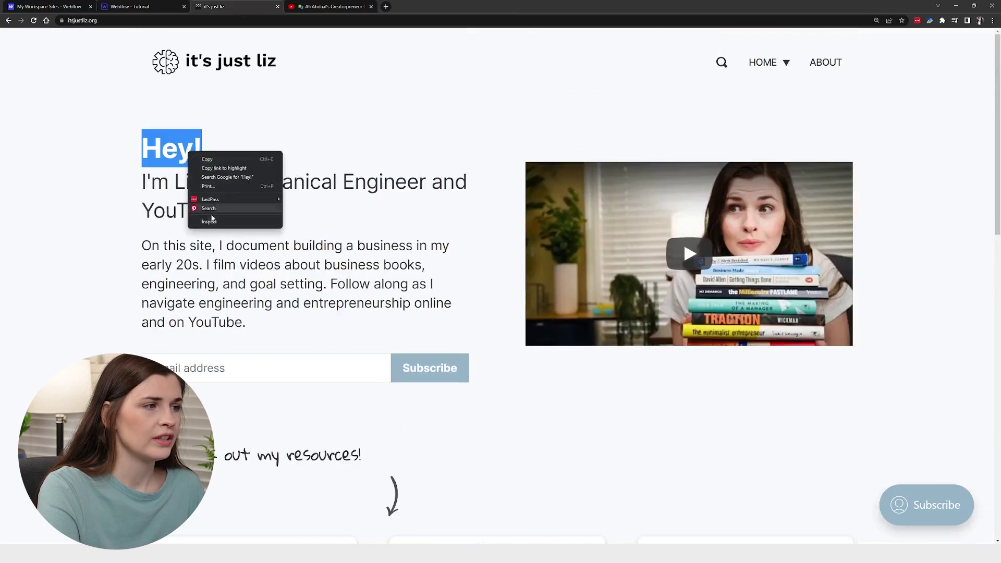
left_click(230, 219)
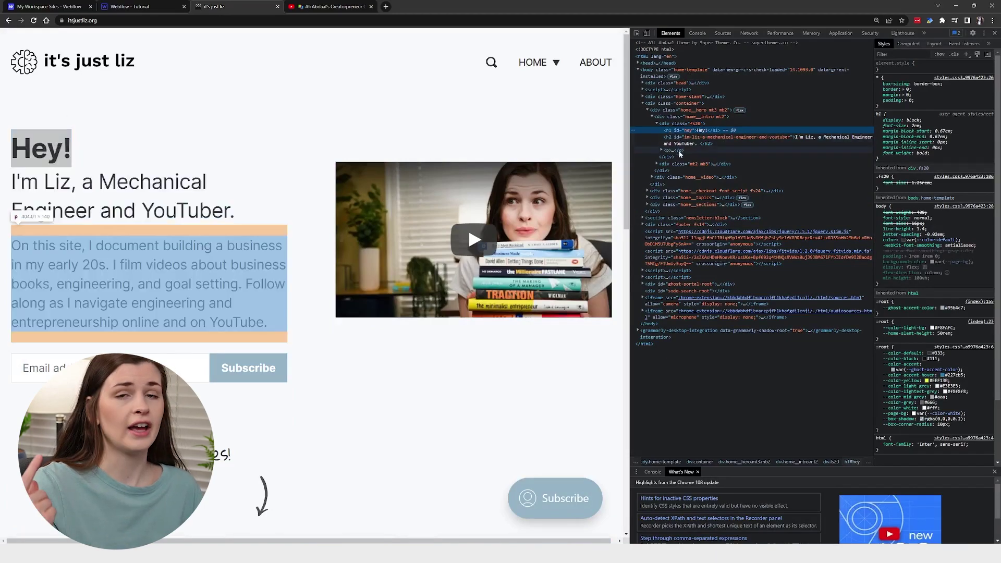
left_click(127, 6)
- Add a Heading into Column 1 and open its settings
left_click(12, 66)
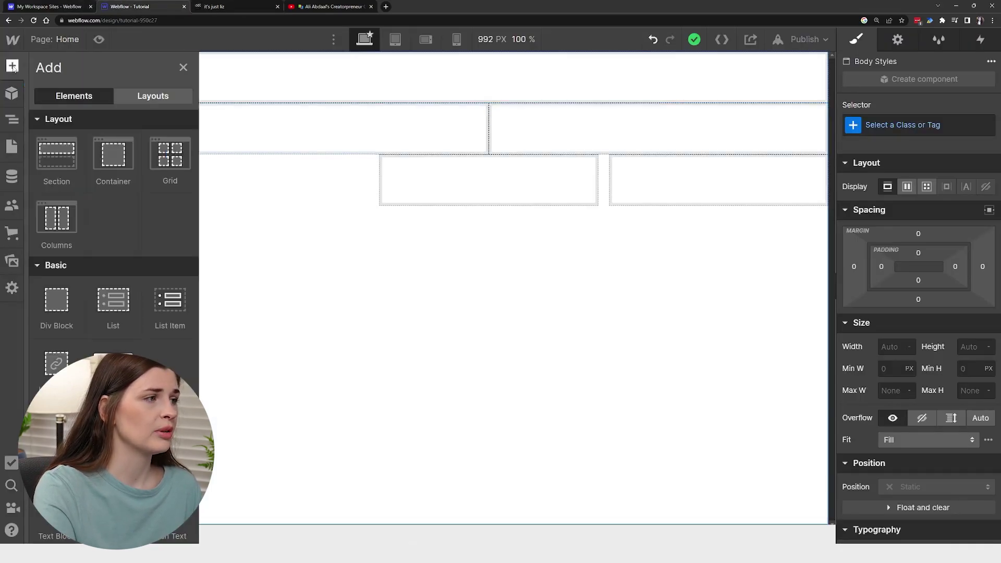
scroll(113, 235, "down", 2)
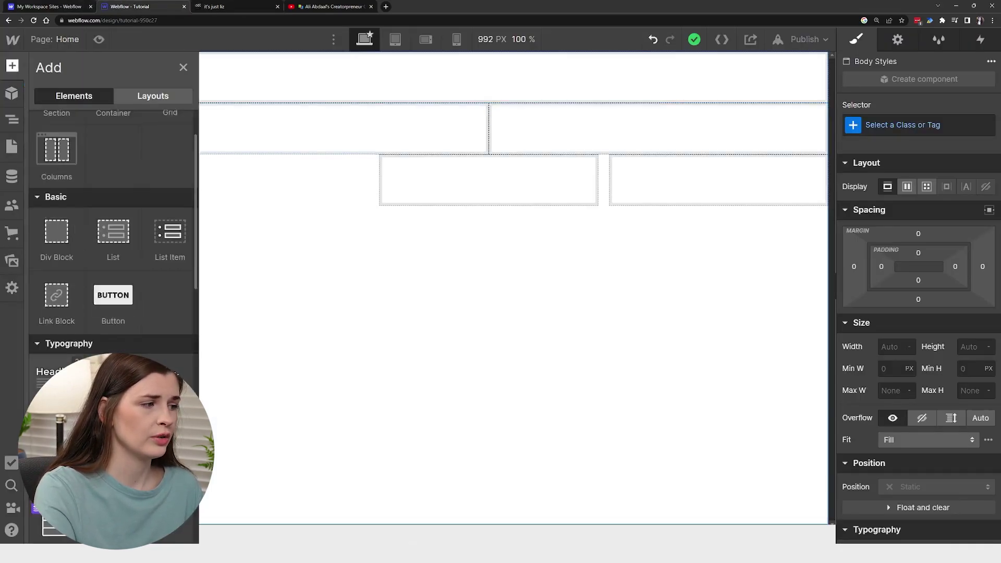
left_click_drag(52, 371, 375, 115)
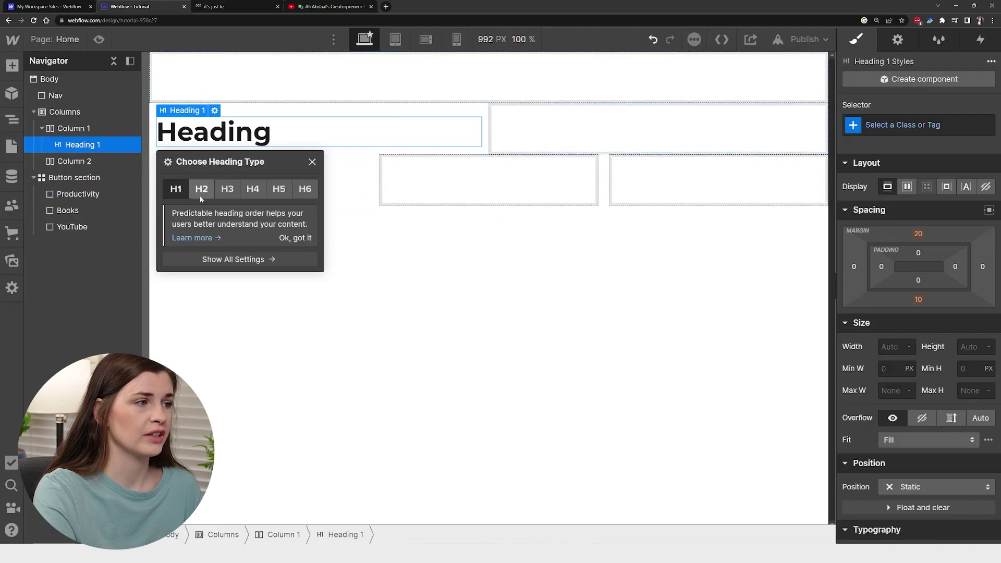
left_click(214, 261)
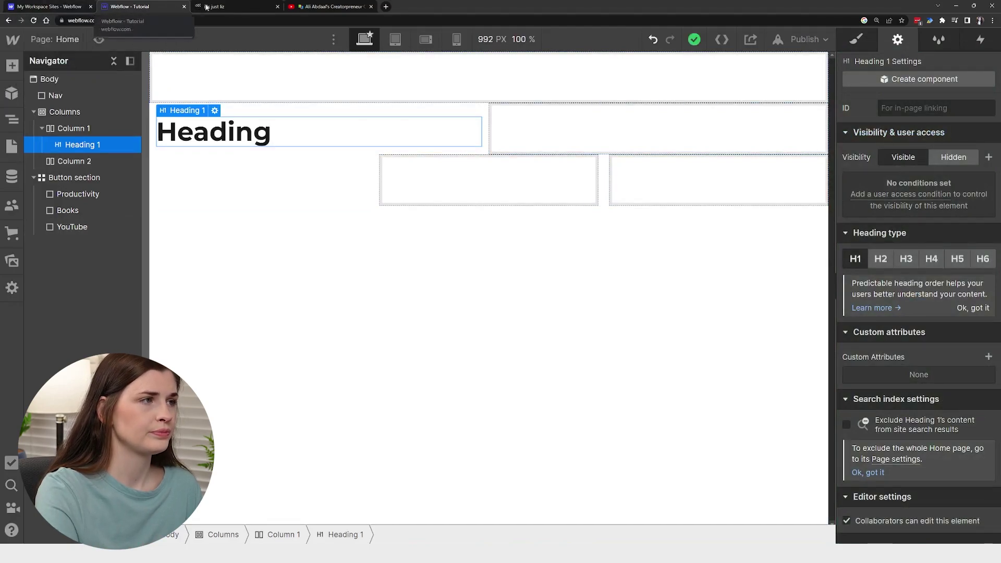
left_click(231, 5)
left_click(155, 9)
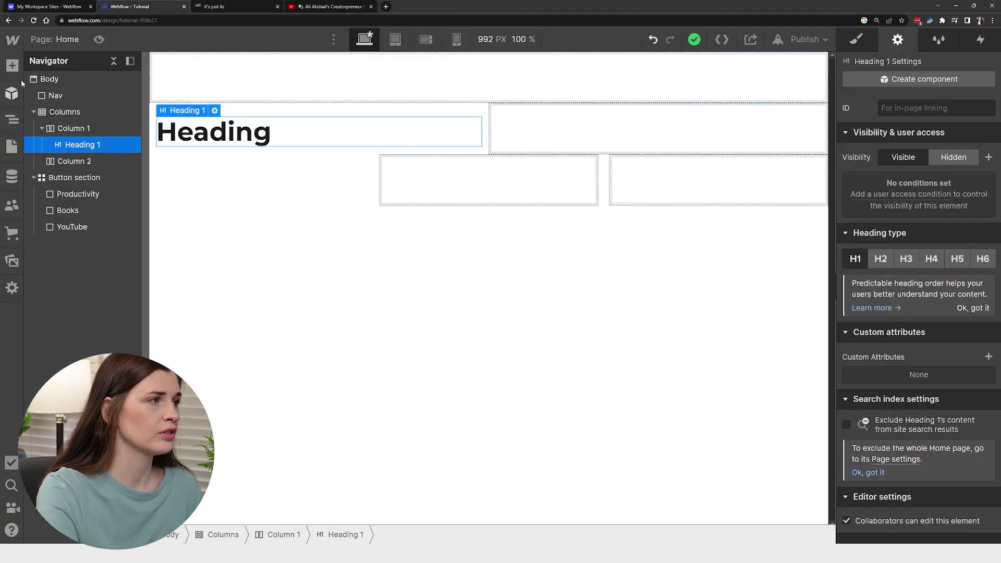
- Add an H2 heading and a paragraph beneath the first heading in Column 1
left_click(12, 65)
left_click_drag(48, 424, 109, 159)
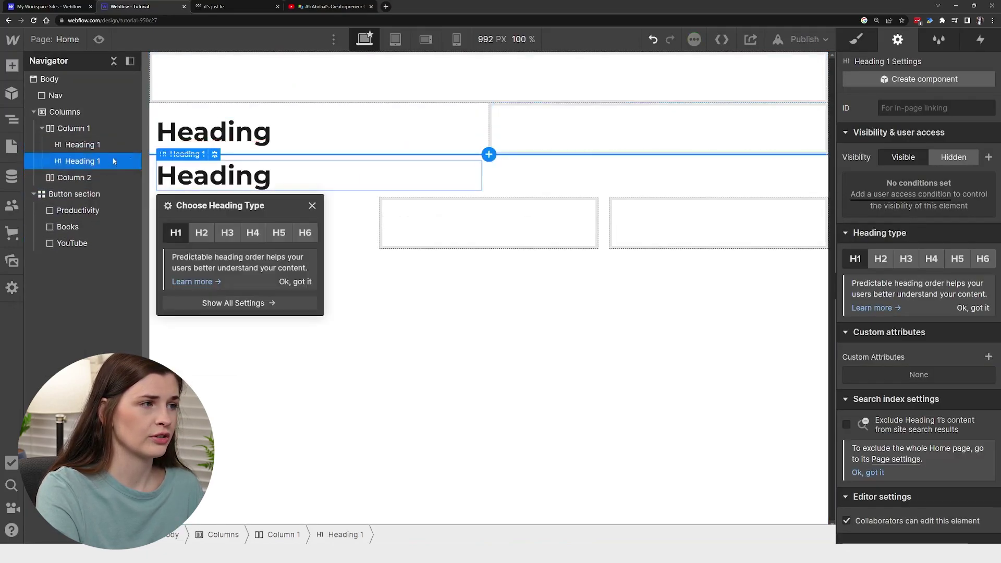
left_click(201, 233)
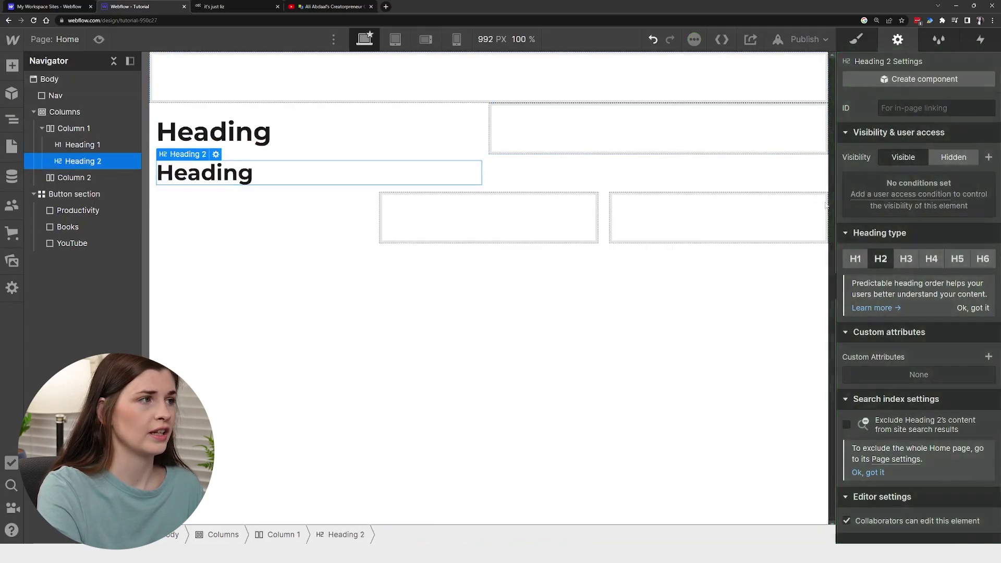
left_click(13, 69)
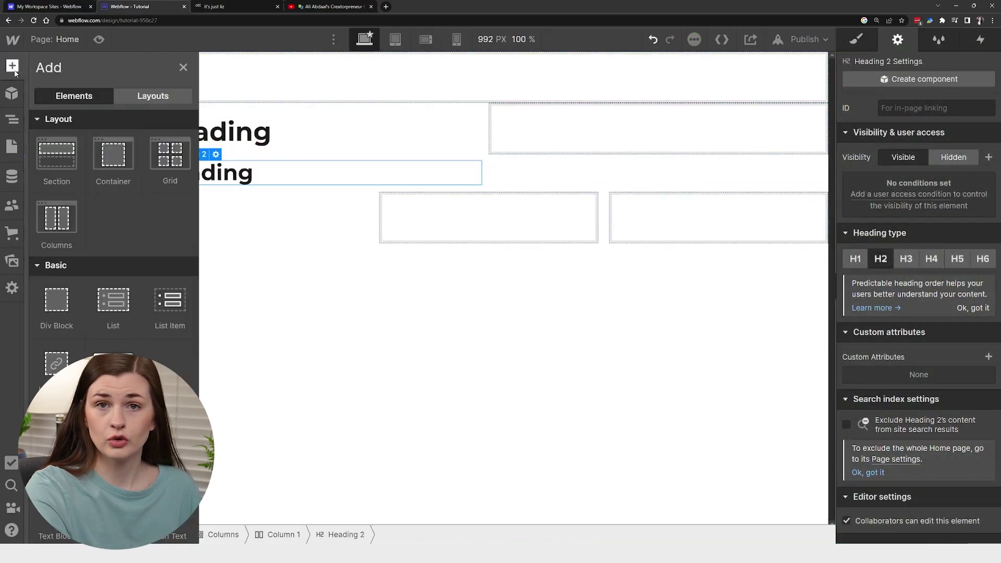
scroll(106, 328, "down", 3)
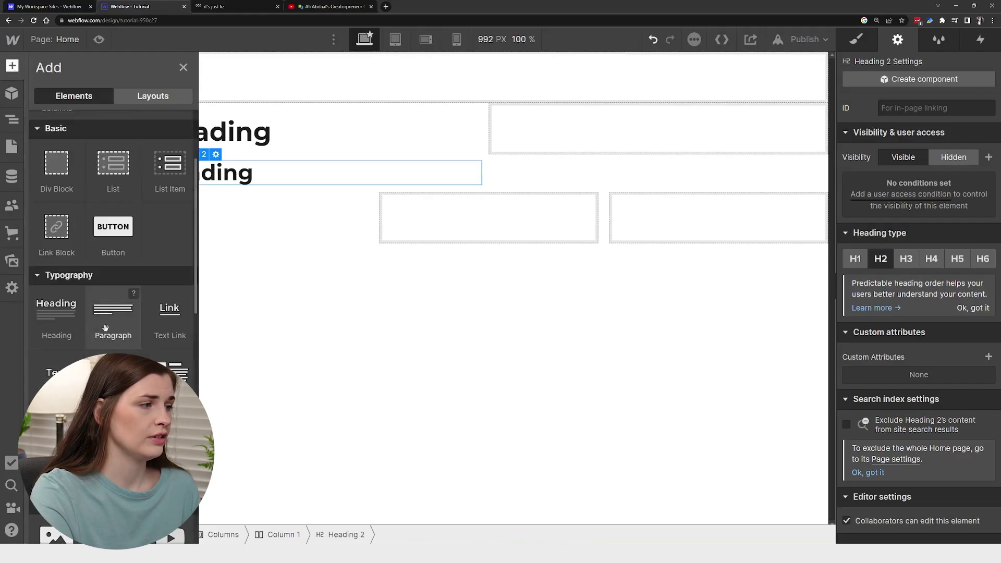
left_click_drag(106, 329, 254, 183)
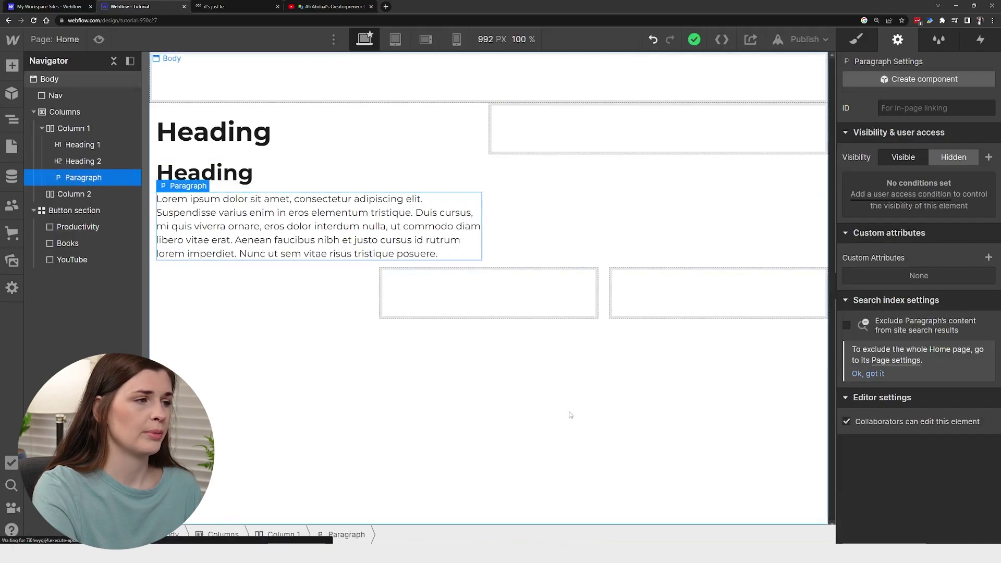
- Replace the placeholder paragraph with the intro text and change Heading 1 to 'Hey!'
double_click(381, 226)
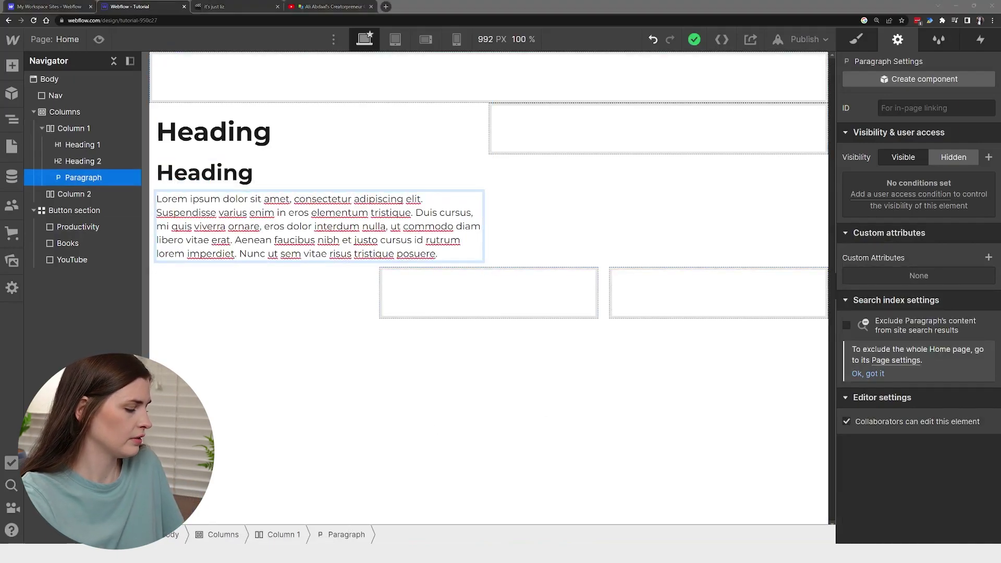
key("ctrl+a")
type("On this site, I document building a business in my early 20s. I film videos about business books, engineering, and goal setting. Follow along as I navigate engineering and entrepreneurship online and on YouTube.")
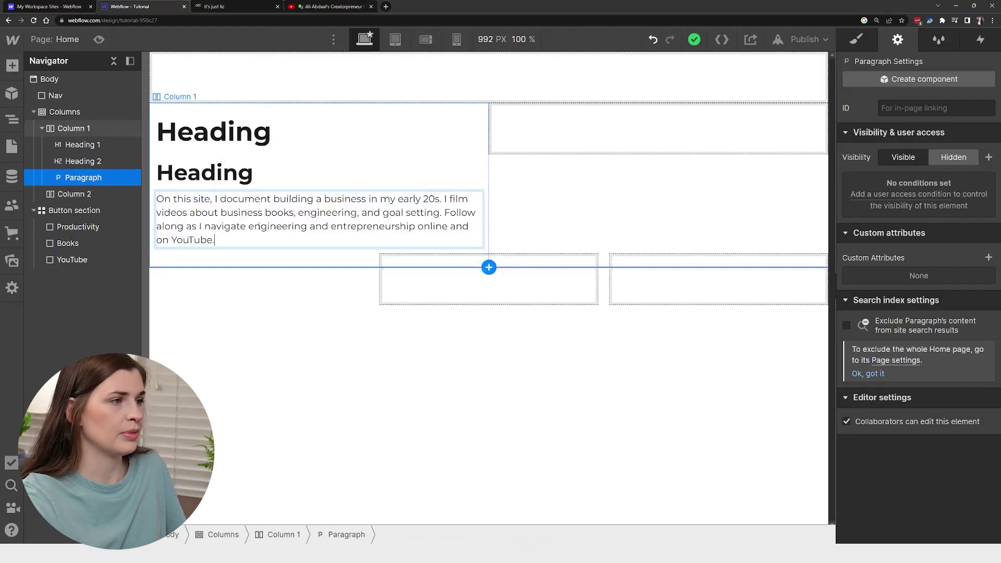
left_click(341, 143)
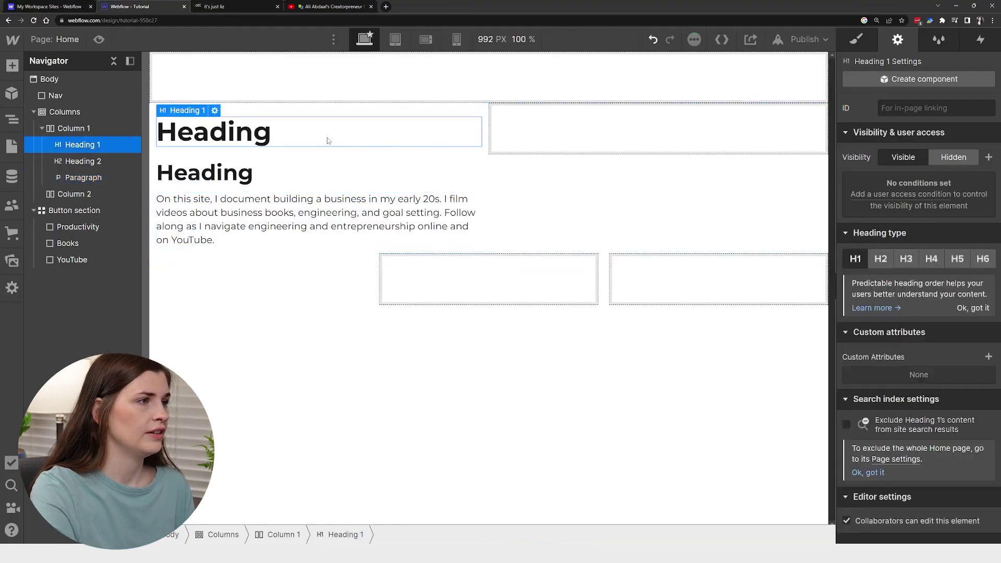
double_click(297, 139)
key("ctrl+a")
type("H")
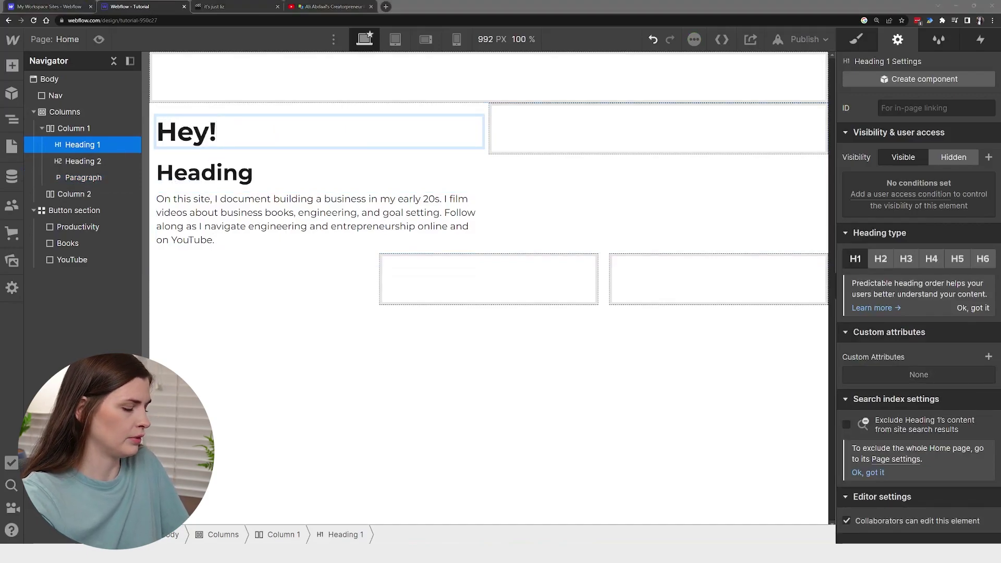
- Paste the Mechanical Engineer and YouTuber introduction into Heading 2
left_click(205, 172)
double_click(230, 172)
left_click_drag(254, 172, 156, 172)
type("I'm Liz, a Mechanical Engineer and YouTuber.")
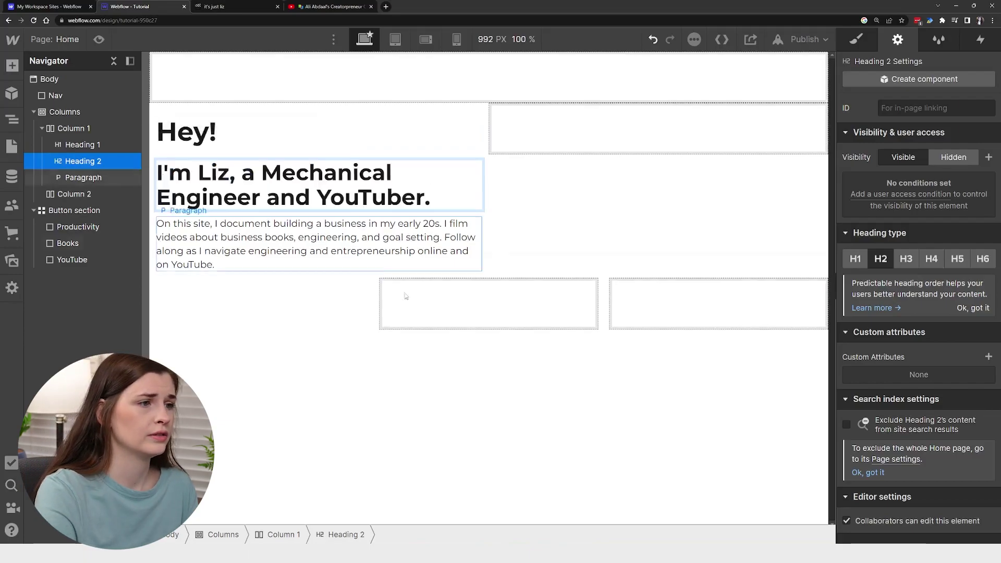
left_click(561, 362)
left_click(553, 128)
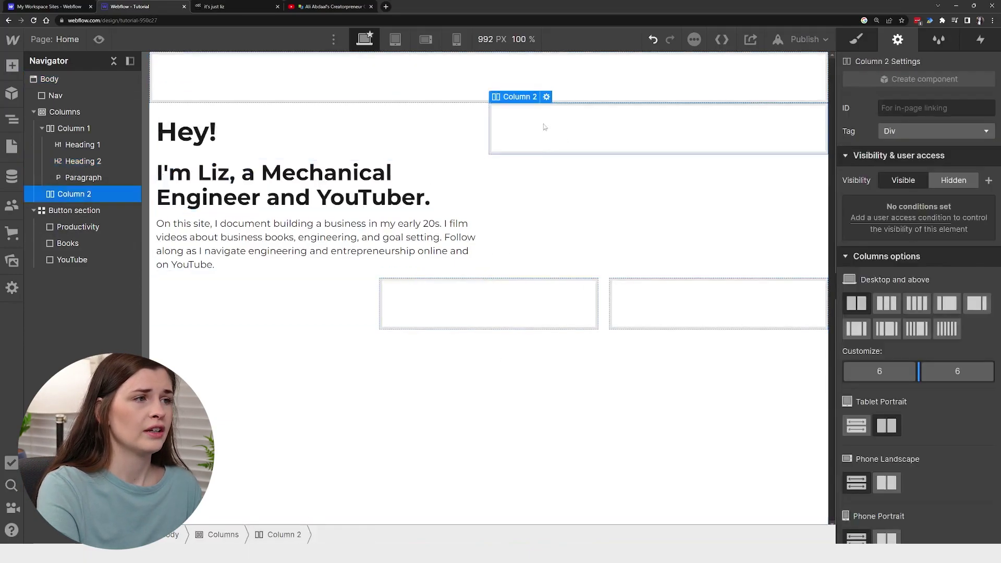
left_click(351, 83)
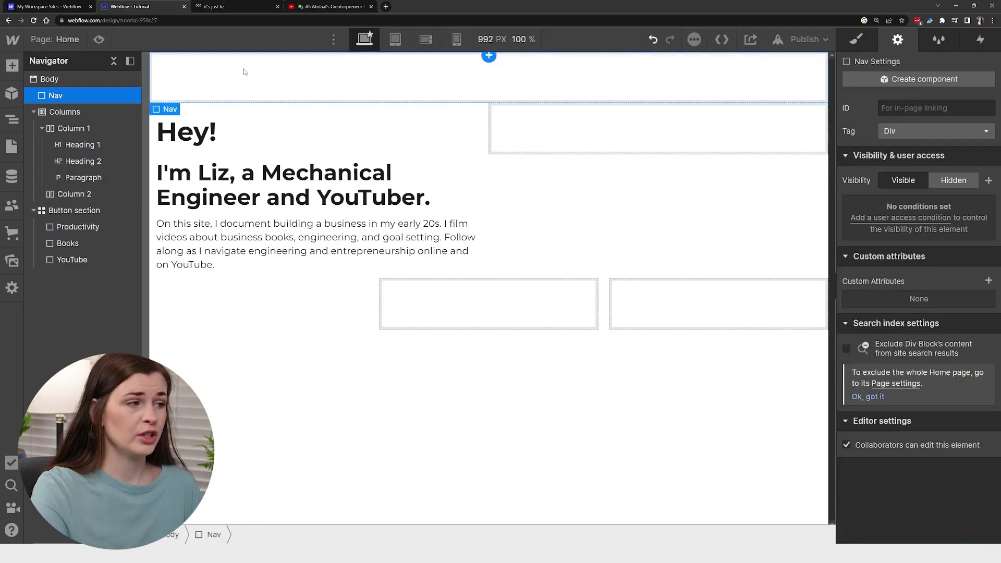
left_click(11, 261)
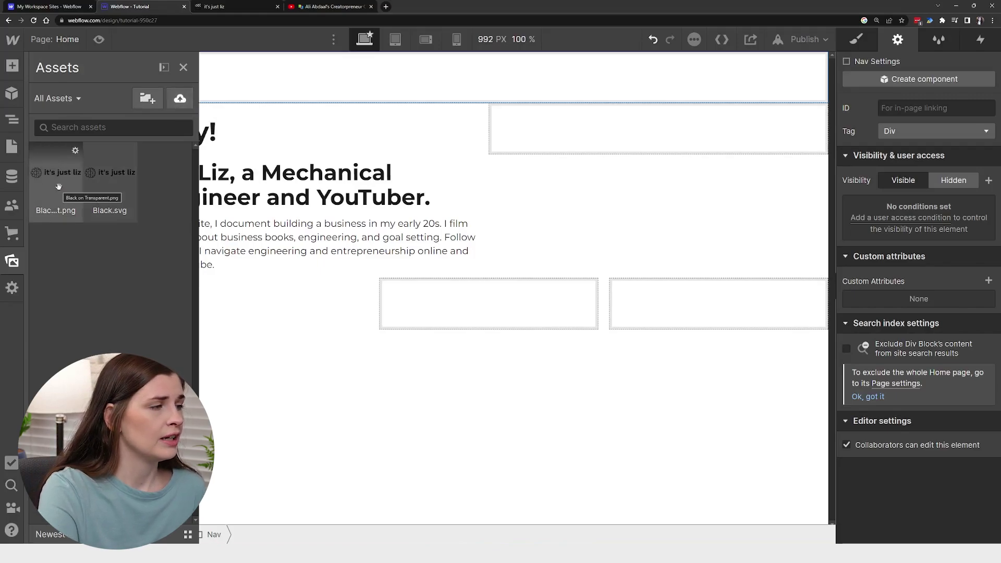
- Drop the Black on Transparent.png logo into the Nav and set it 300 px wide
left_click_drag(59, 186, 229, 99)
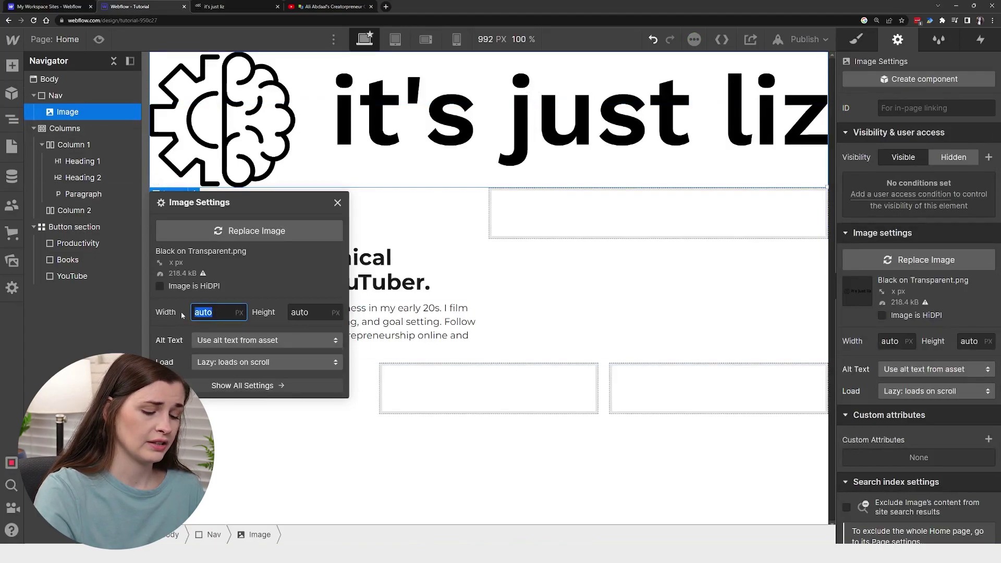
type("0")
key("Return")
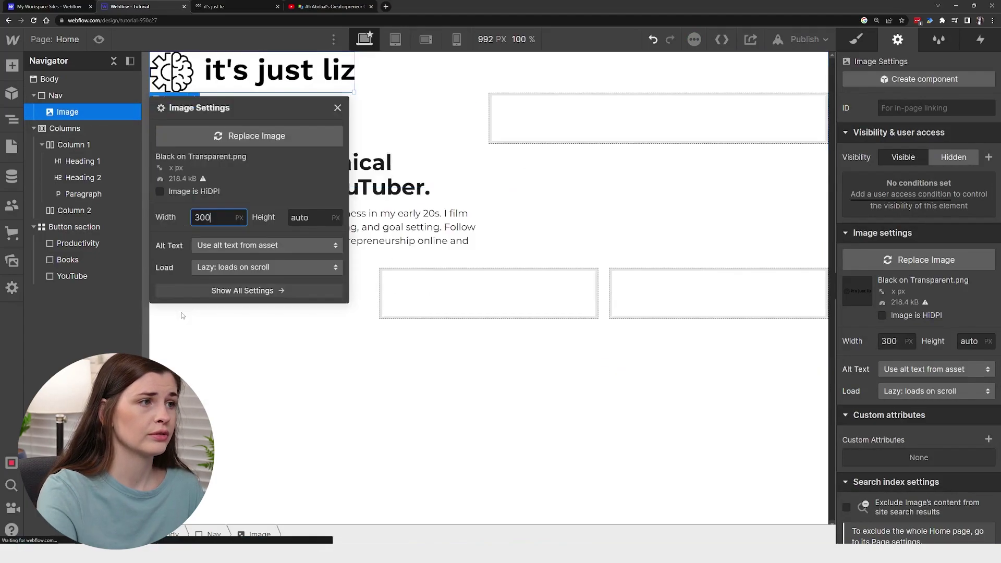
left_click(495, 189)
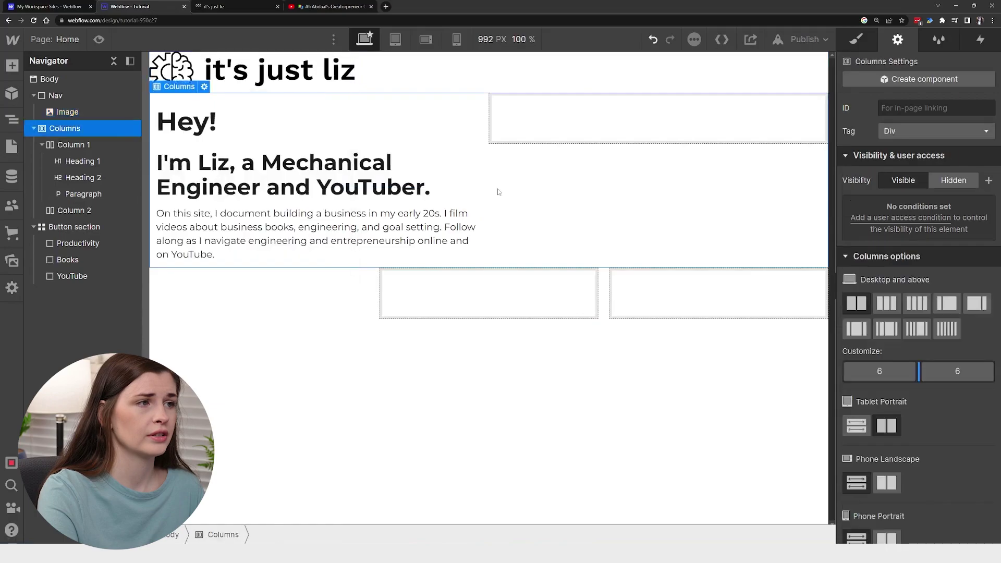
left_click(576, 134)
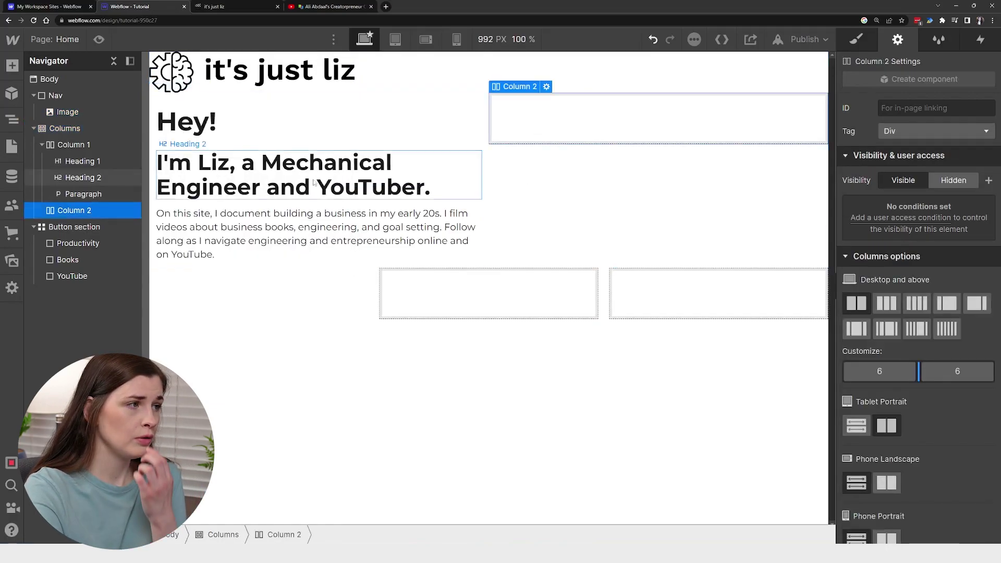
- Add a Video element to Column 2 and paste the YouTube class-review link as its URL
left_click(13, 66)
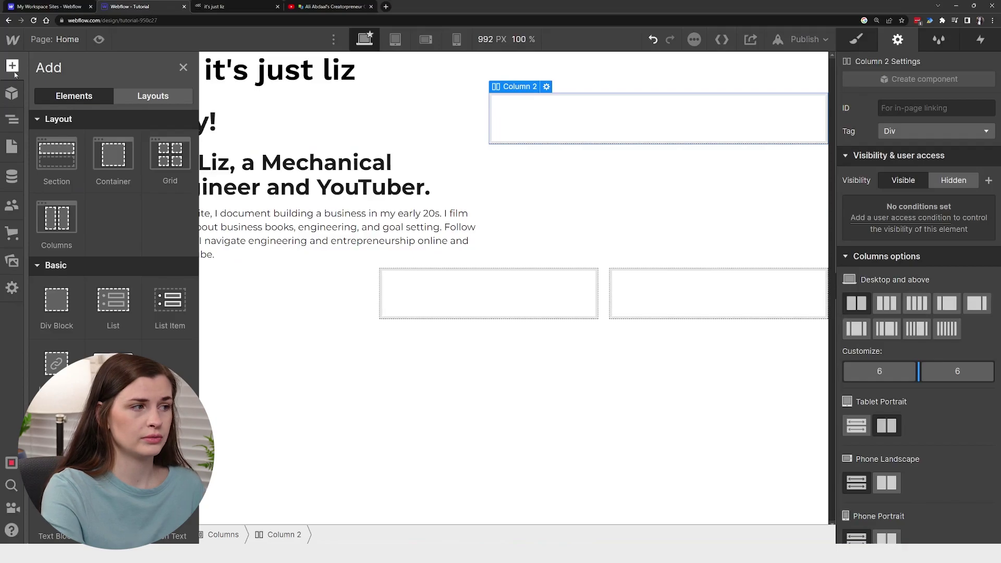
scroll(113, 308, "down", 5)
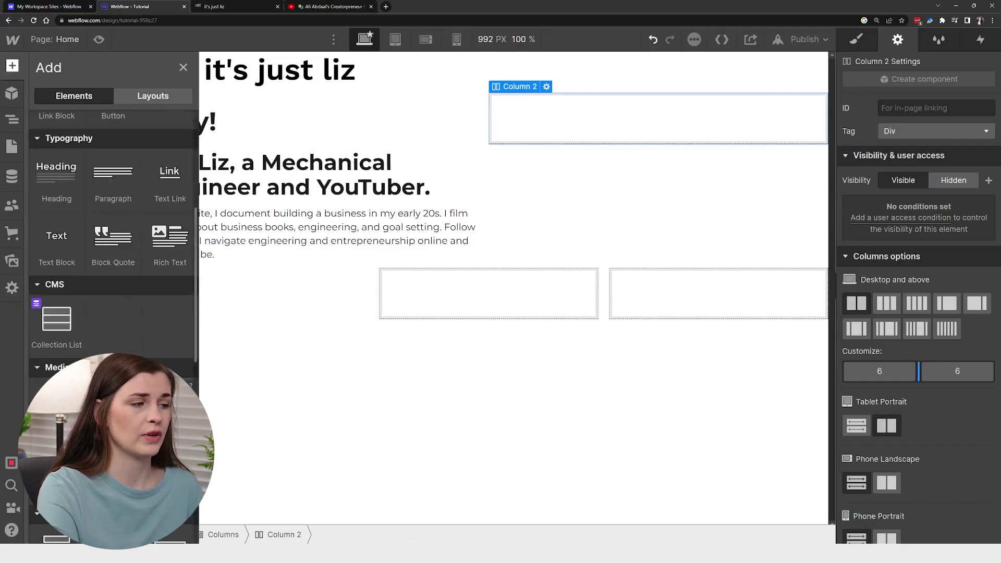
left_click_drag(114, 401, 678, 113)
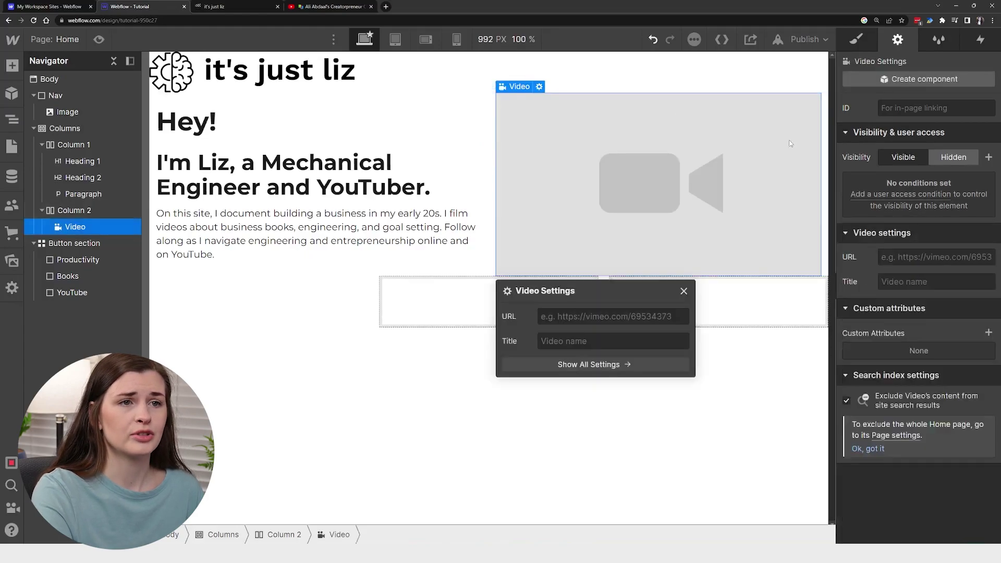
left_click(331, 6)
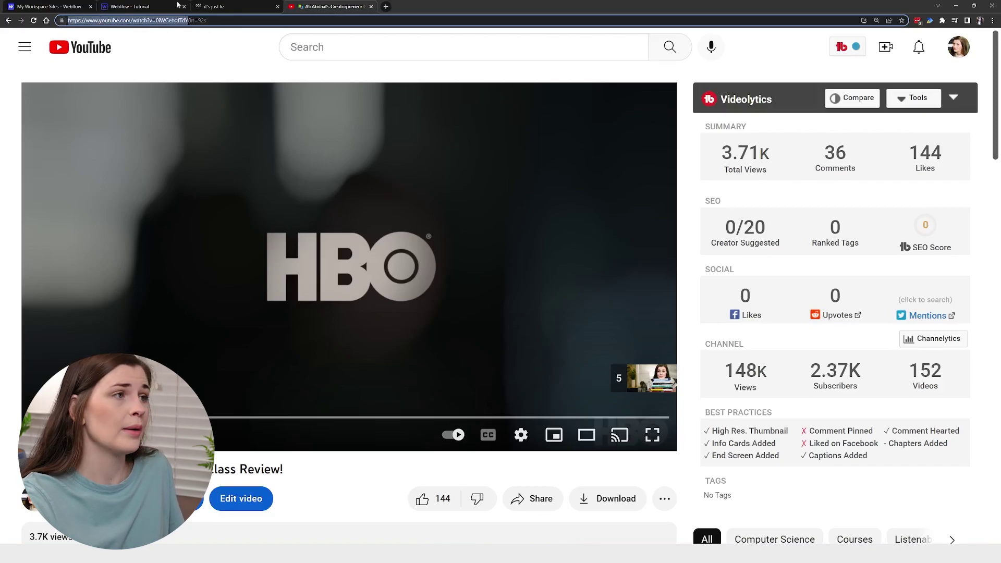
left_click(150, 7)
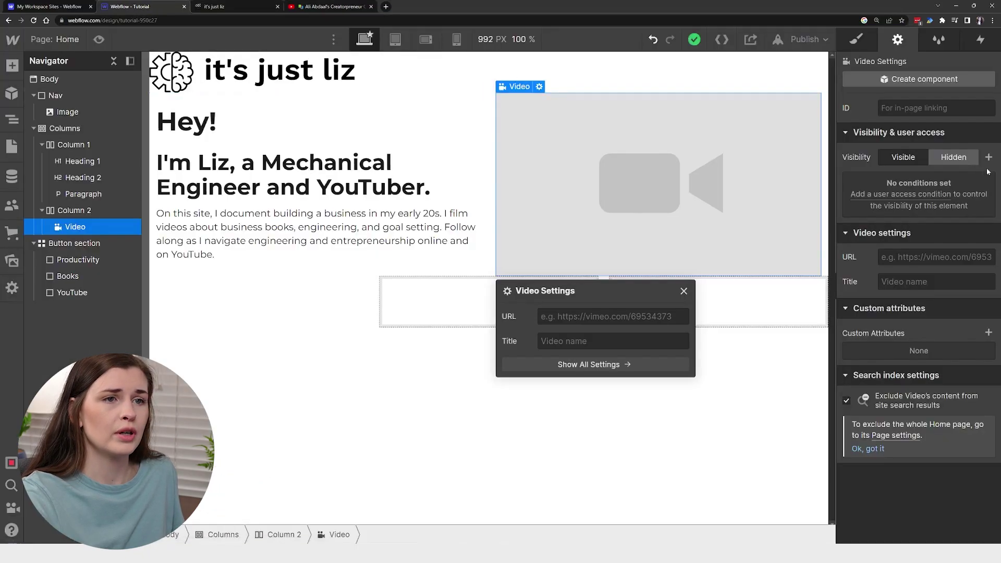
type("https://www.youtube.com/watch?v=0iWCehqfTdY")
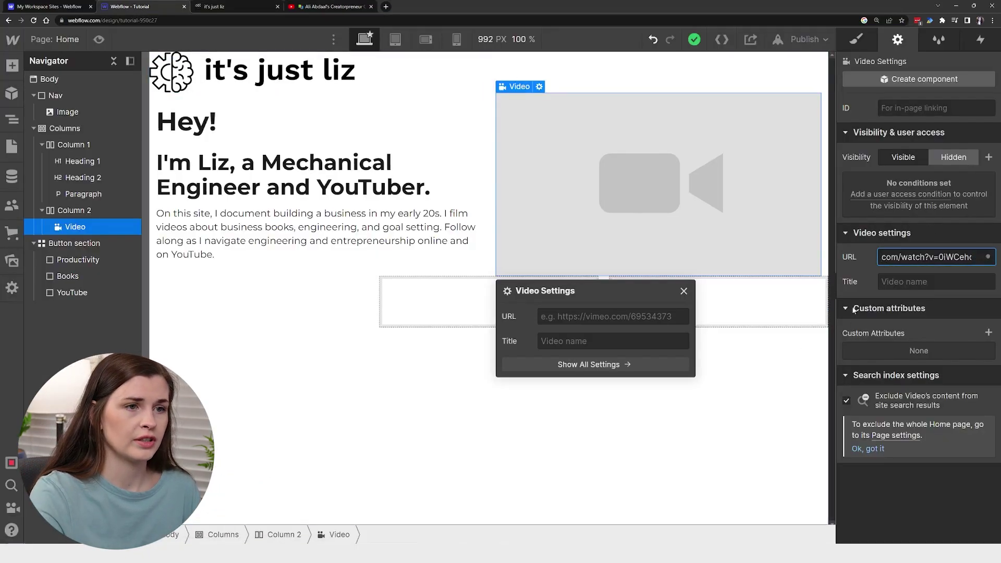
left_click(774, 383)
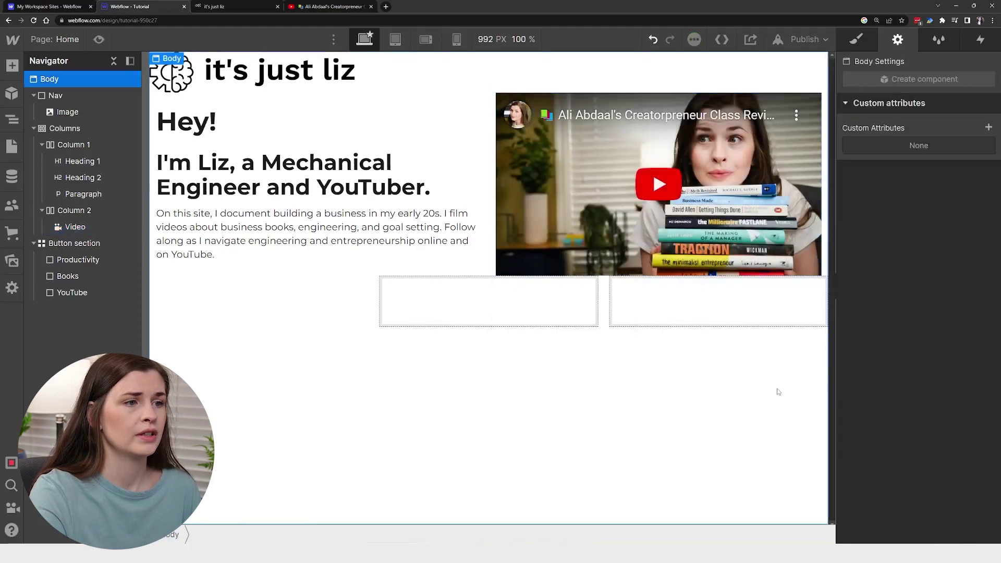
left_click(324, 297)
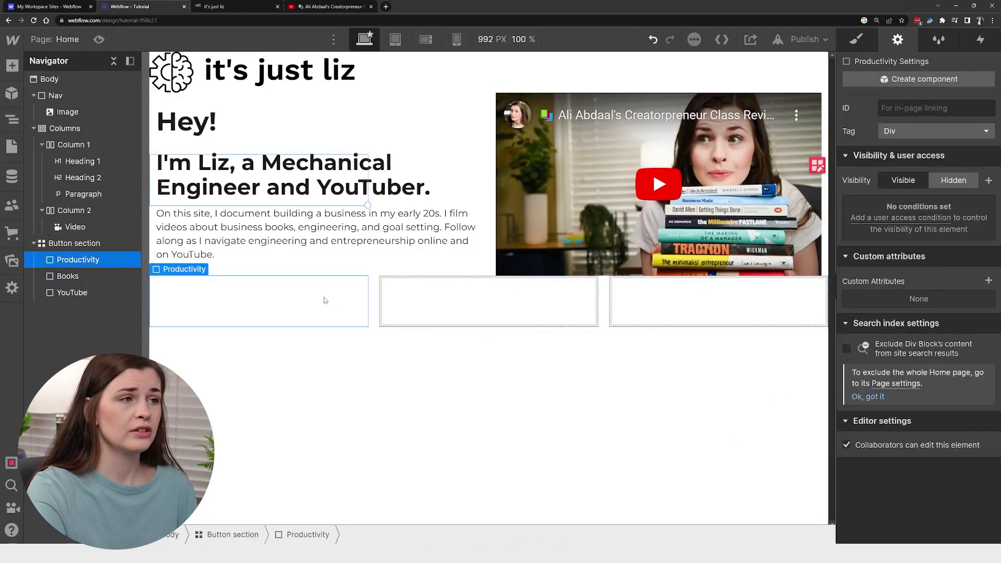
- Inspect the Productivity card's heading markup on the live itsjustliz.org site in DevTools
left_click(219, 6)
scroll(156, 261, "down", 8)
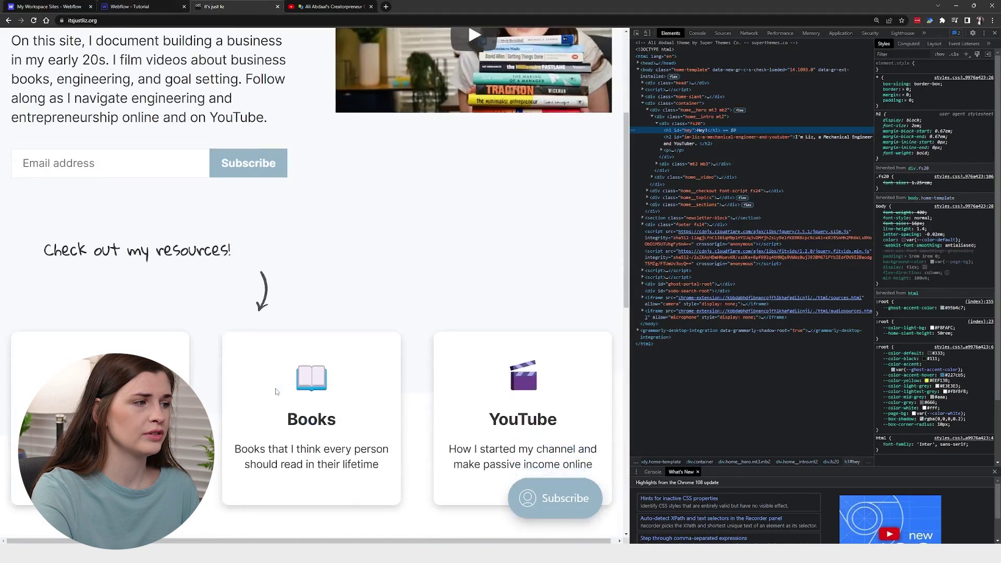
right_click(137, 277)
left_click_drag(120, 274, 172, 321)
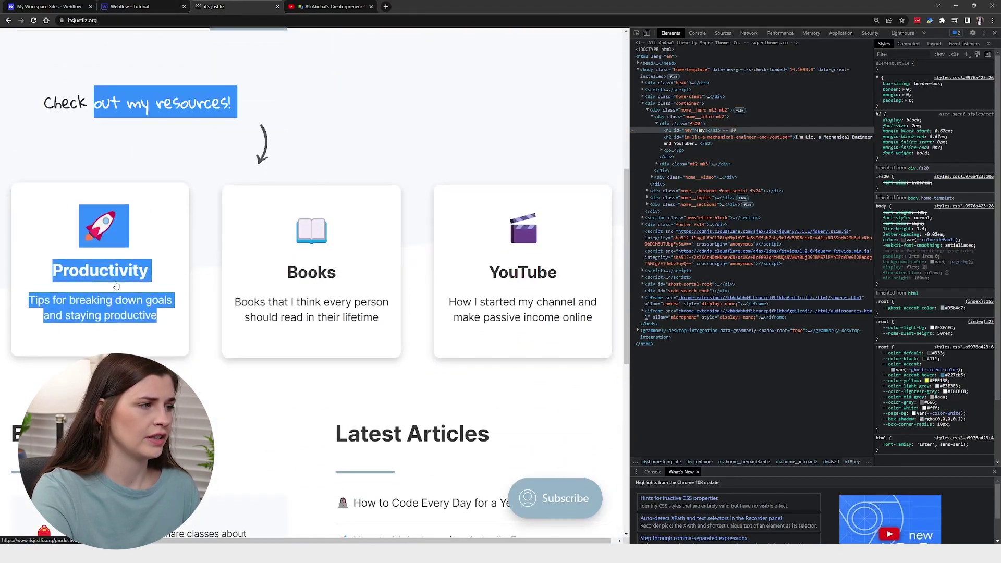
right_click(116, 282)
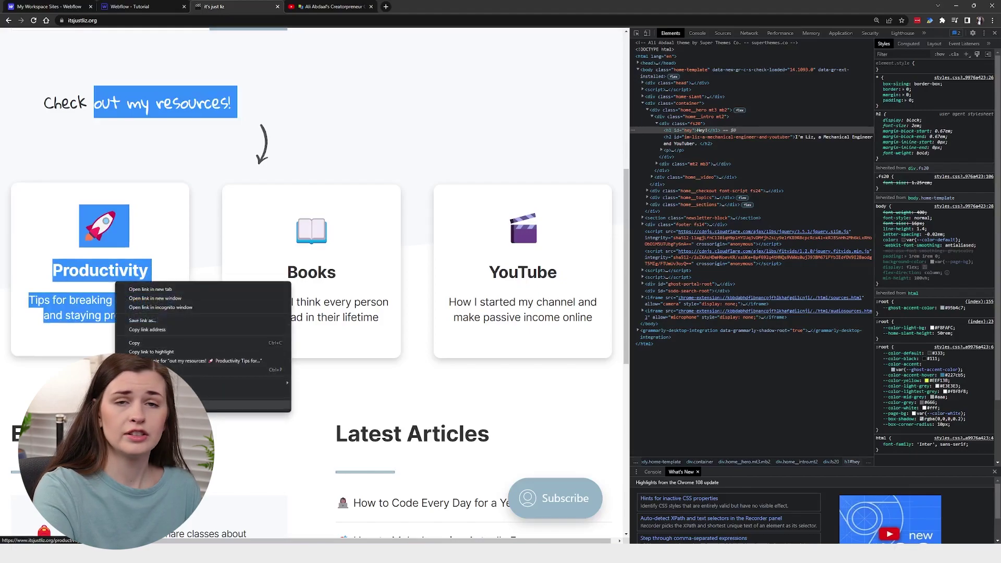
left_click(149, 405)
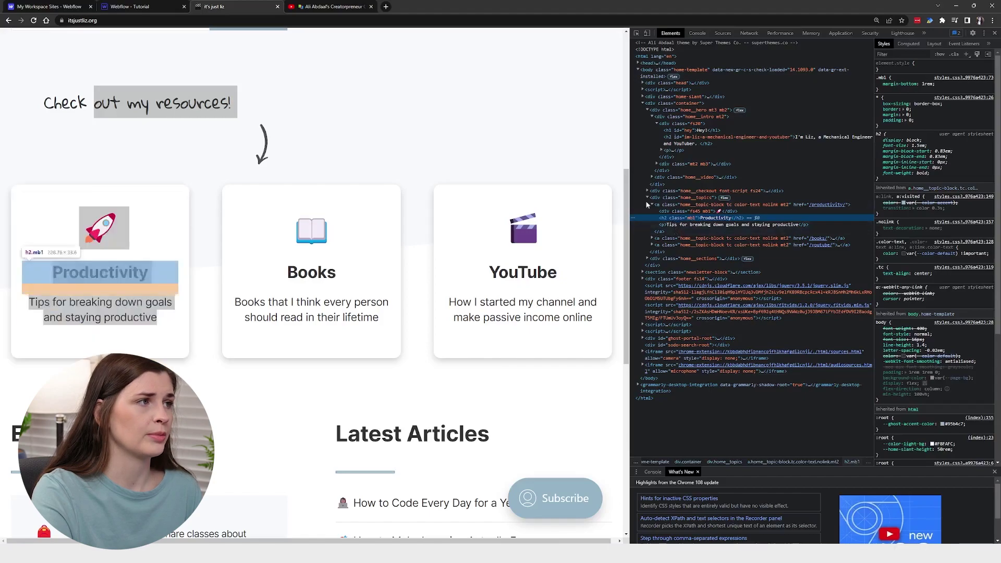
left_click(141, 7)
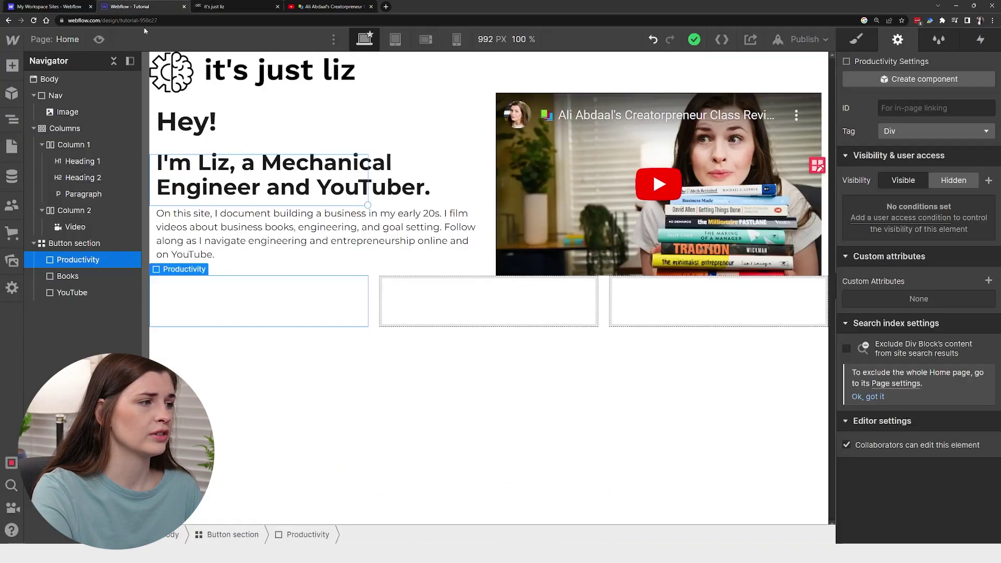
left_click(12, 65)
- Add an H2 heading inside the Productivity block
scroll(102, 288, "down", 5)
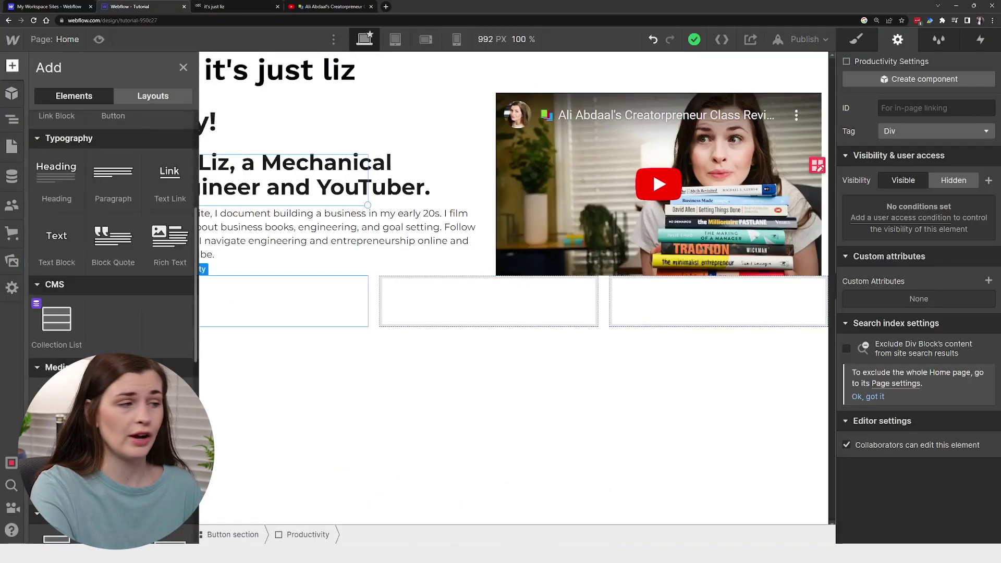
scroll(61, 267, "up", 1)
left_click_drag(56, 245, 250, 305)
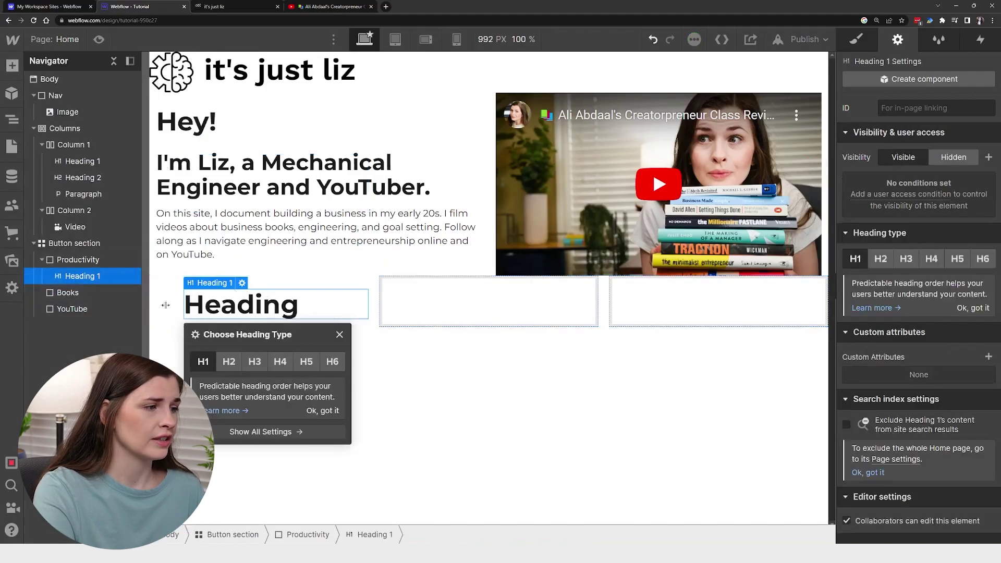
left_click(228, 361)
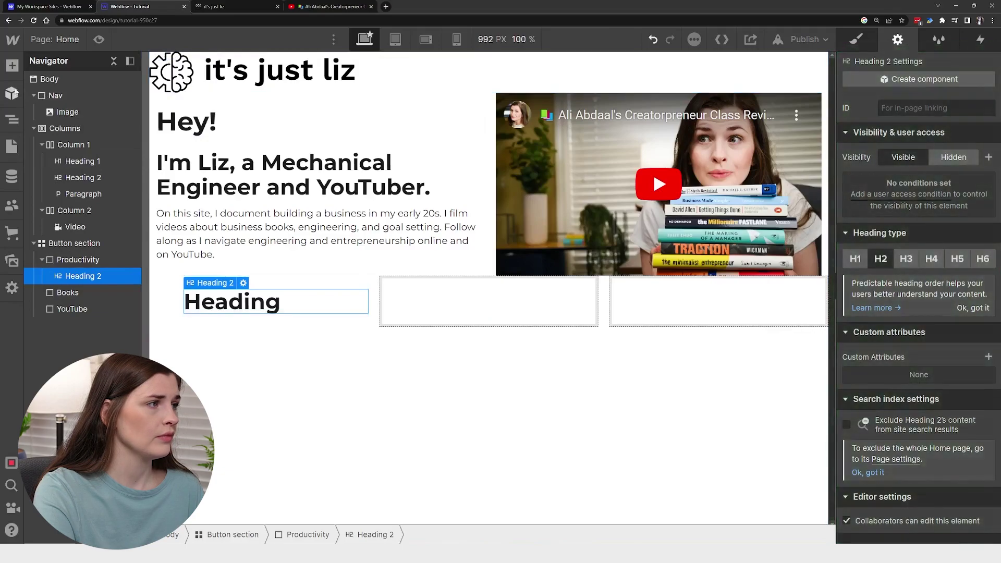
- Add a paragraph below the heading reading 'Tips for breaking down goals'
left_click(12, 65)
scroll(78, 234, "down", 3)
left_click_drag(104, 318, 77, 291)
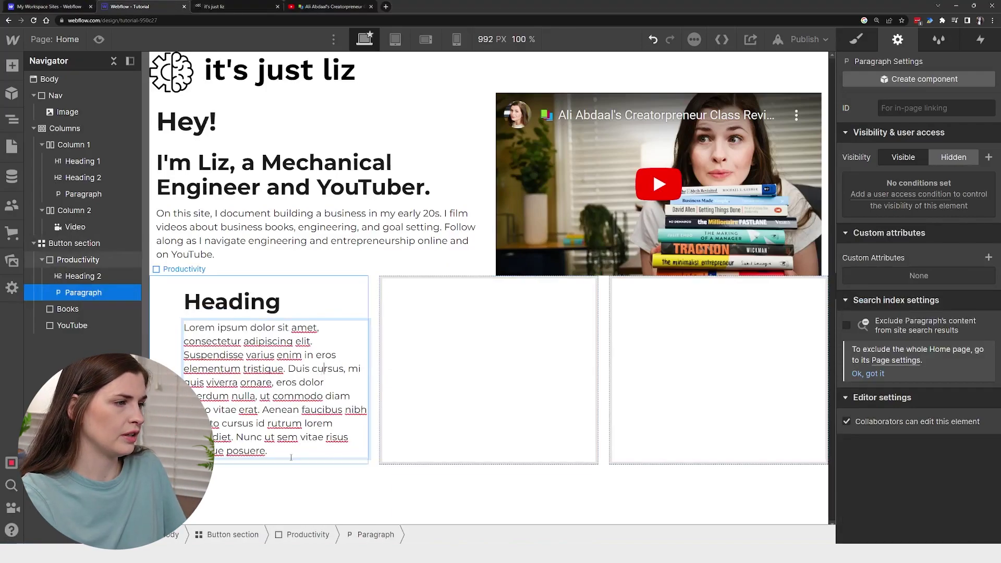
key("ctrl+a")
type("T")
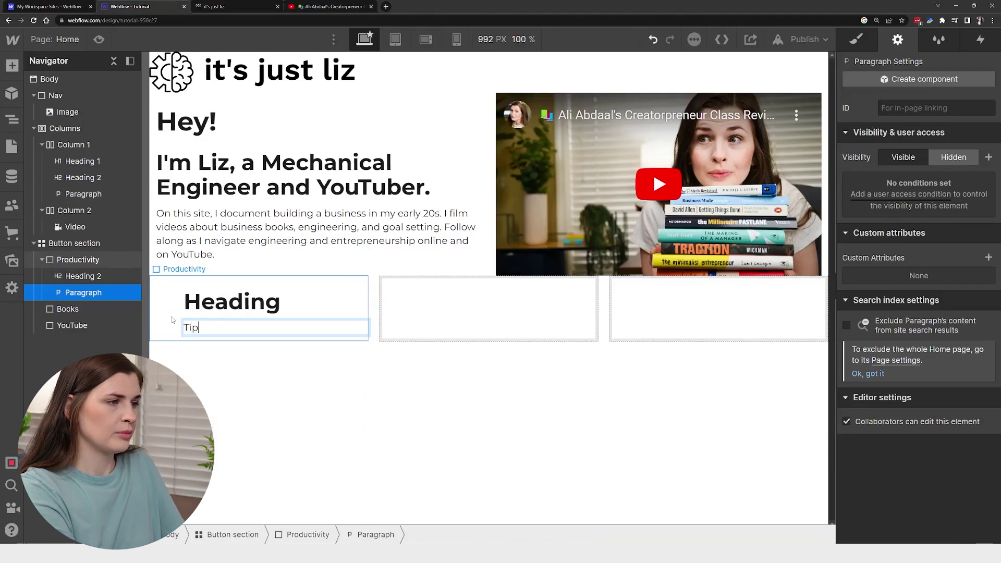
type("ips for breaking down goals")
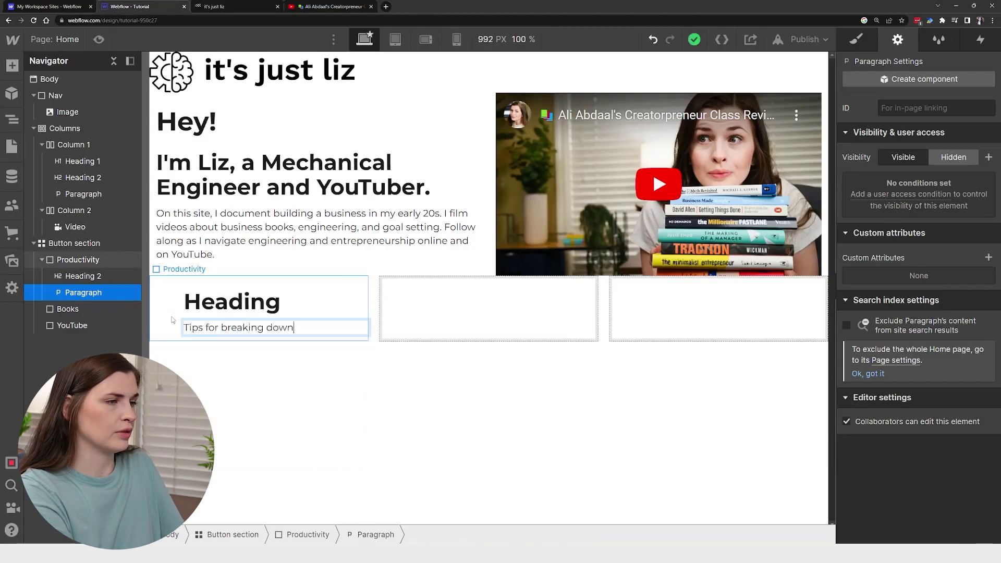
- Change the heading text to 'Productivity'
left_click(235, 304)
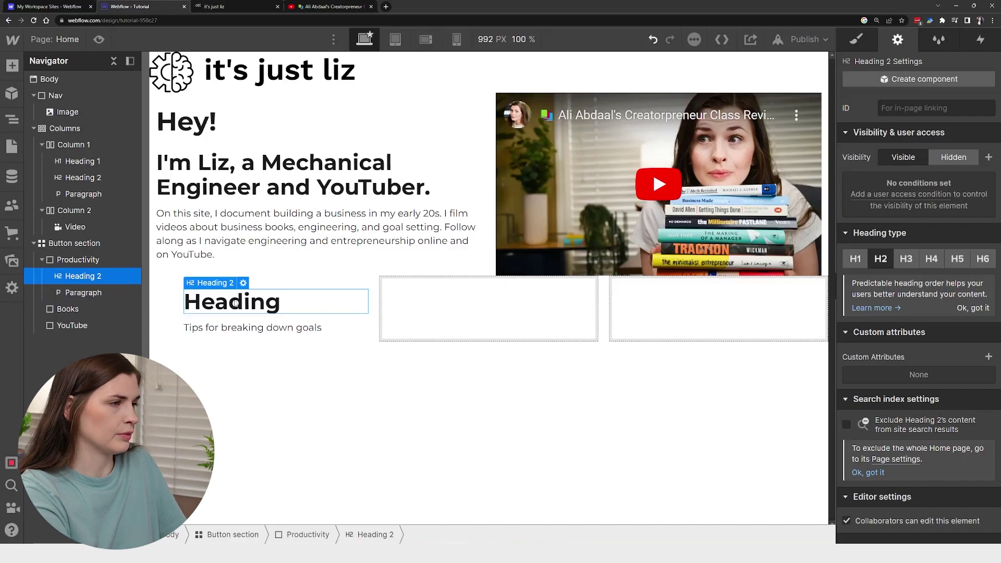
double_click(235, 304)
key("ctrl+a")
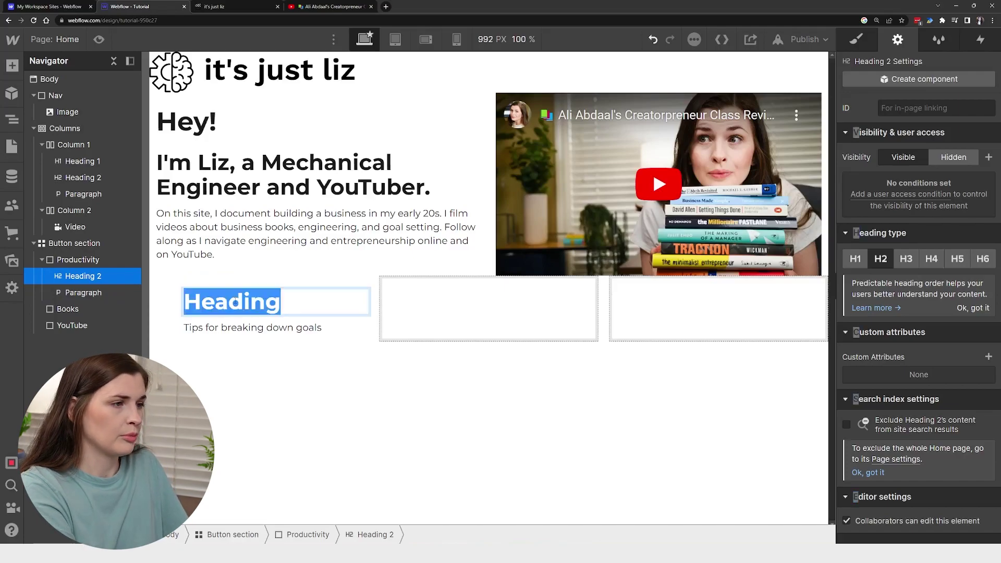
type("Product")
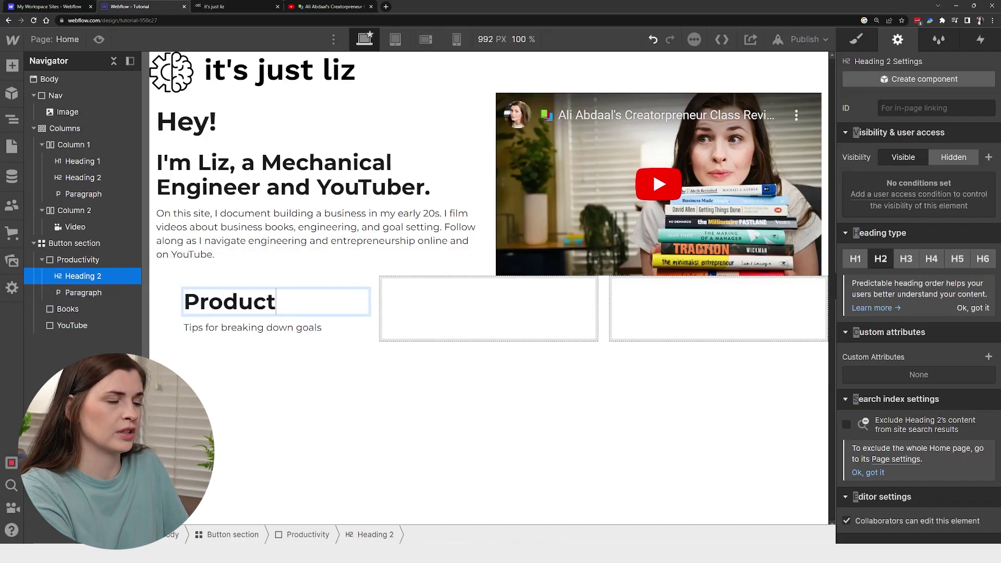
type("ivity")
left_click(546, 408)
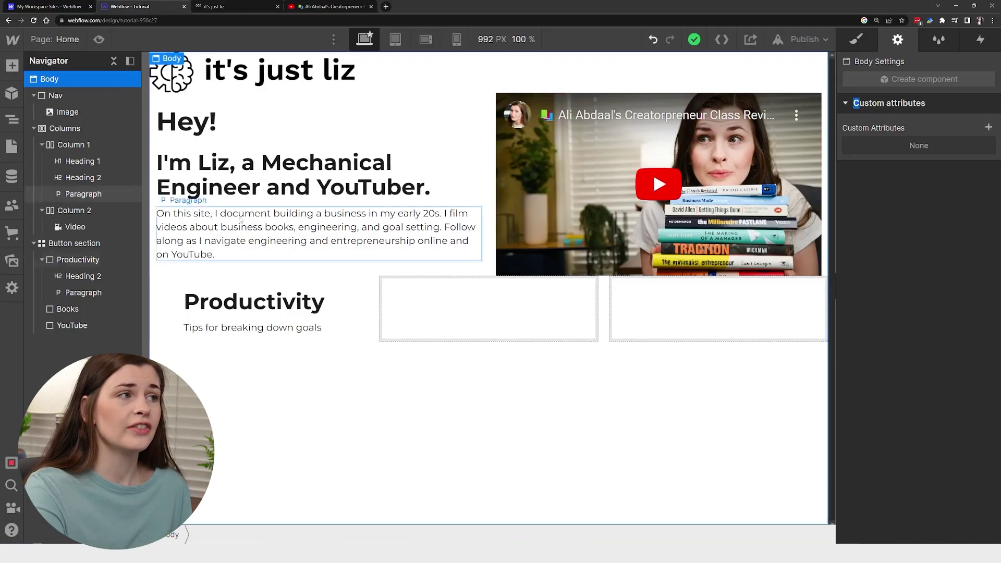
- Close DevTools on the live site and review its header and hero at full width
key("ctrl+Tab")
scroll(416, 223, "up", 7)
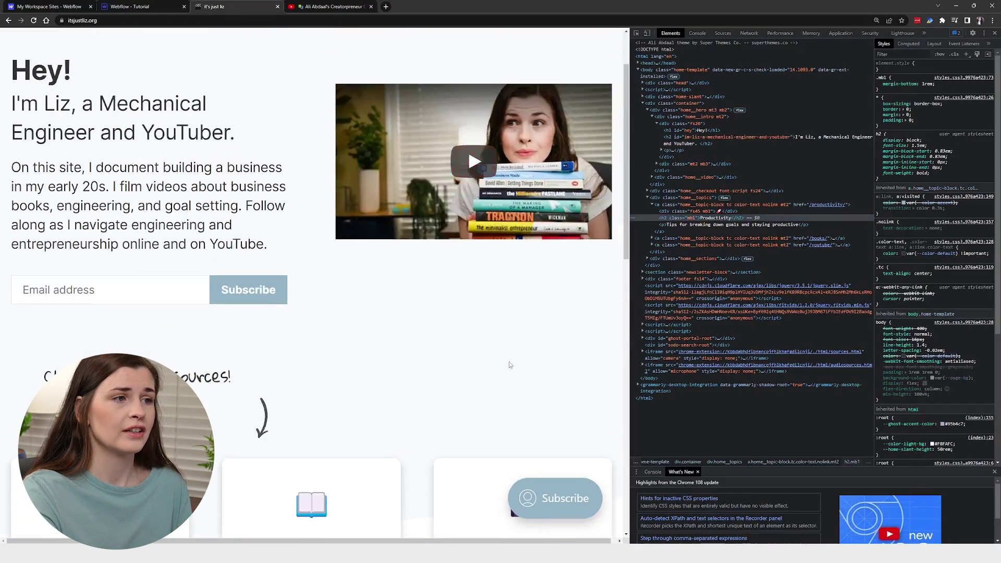
left_click(994, 33)
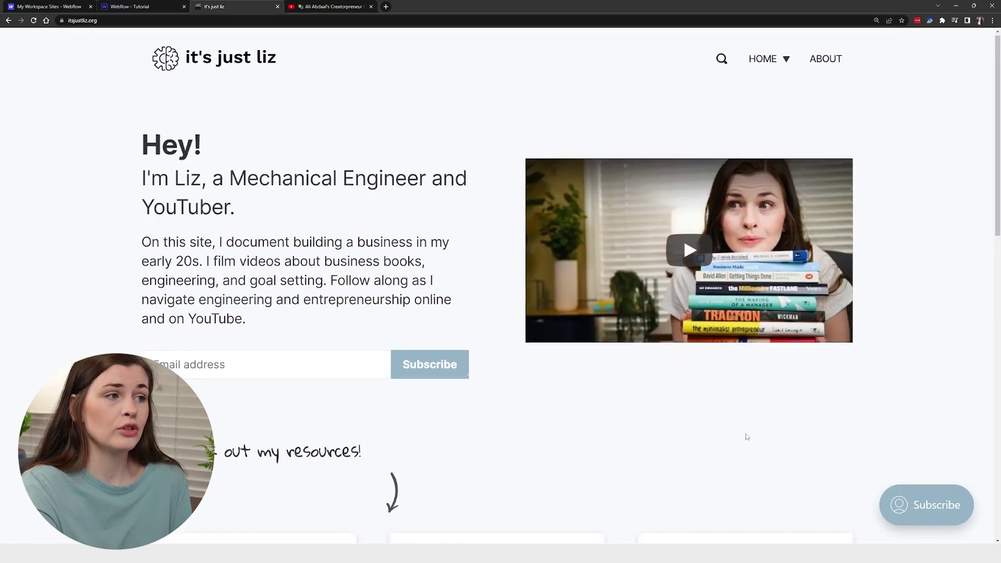
scroll(682, 236, "down", 4)
scroll(736, 435, "up", 2)
scroll(736, 435, "up", 1)
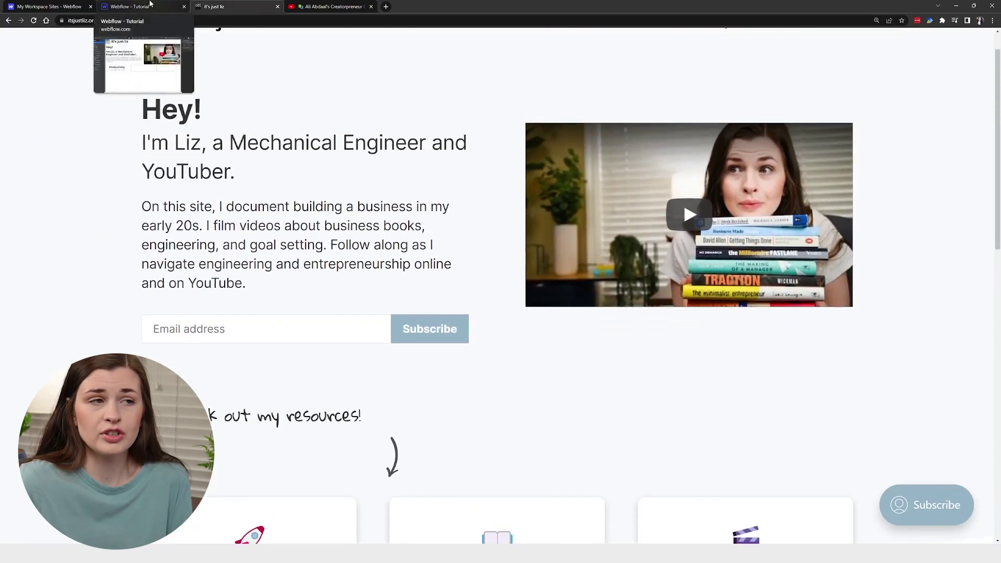
left_click(150, 4)
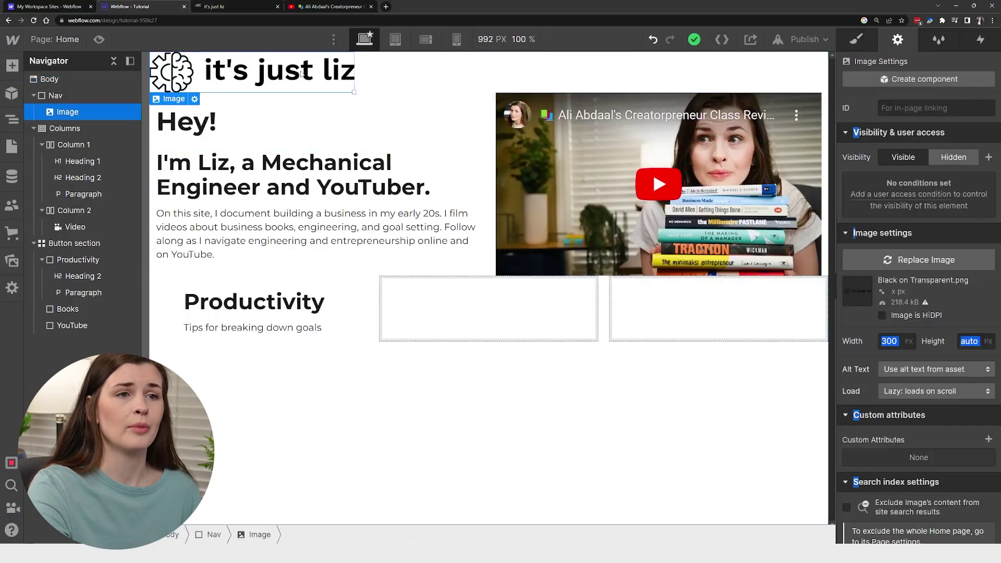
- Give the nav logo 45 px top and 47 px left padding under class Image 2
left_click(855, 37)
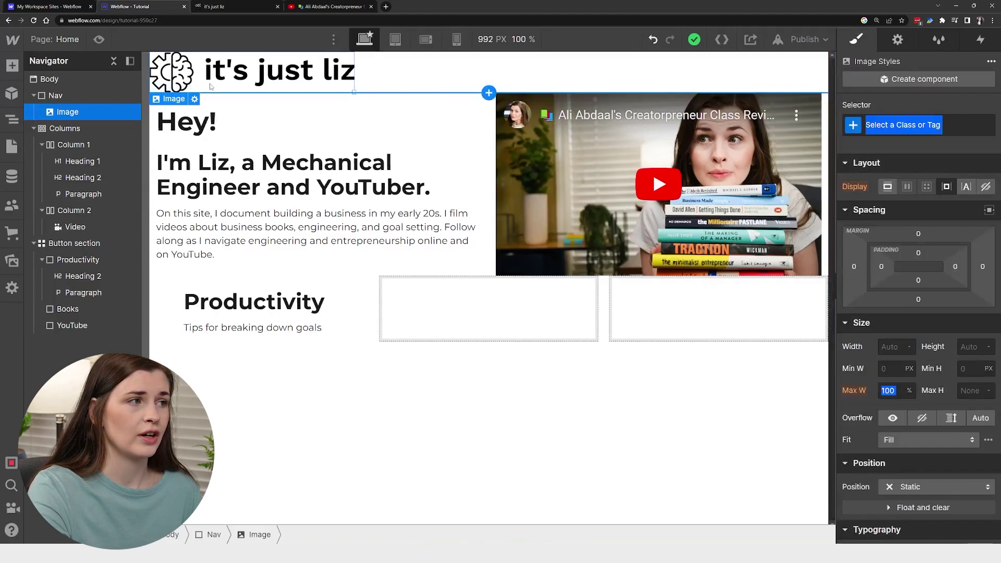
left_click(943, 128)
left_click(971, 152)
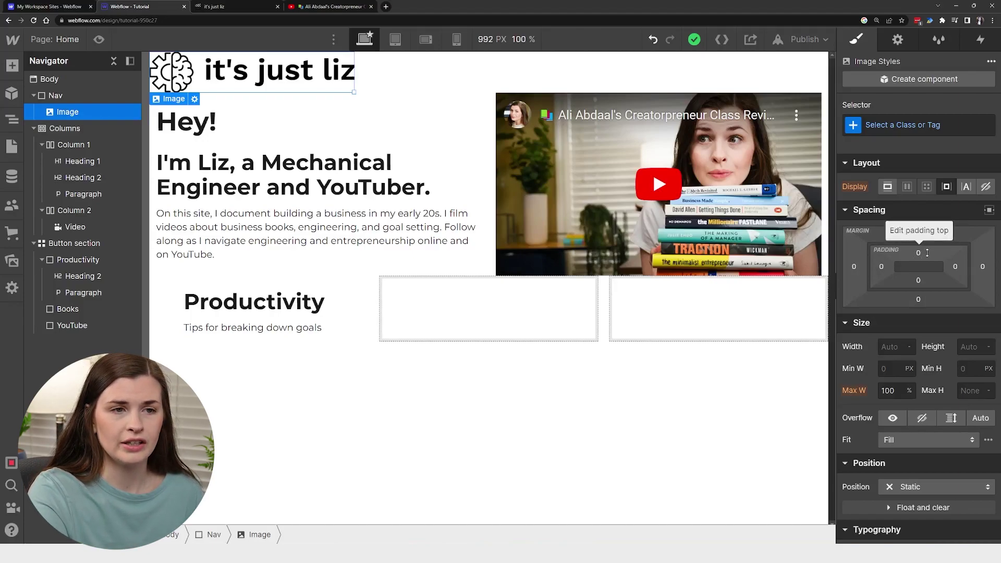
mouse_move(926, 252)
left_mouse_down()
mouse_move(925, 283)
mouse_move(889, 268)
mouse_move(918, 268)
left_mouse_up()
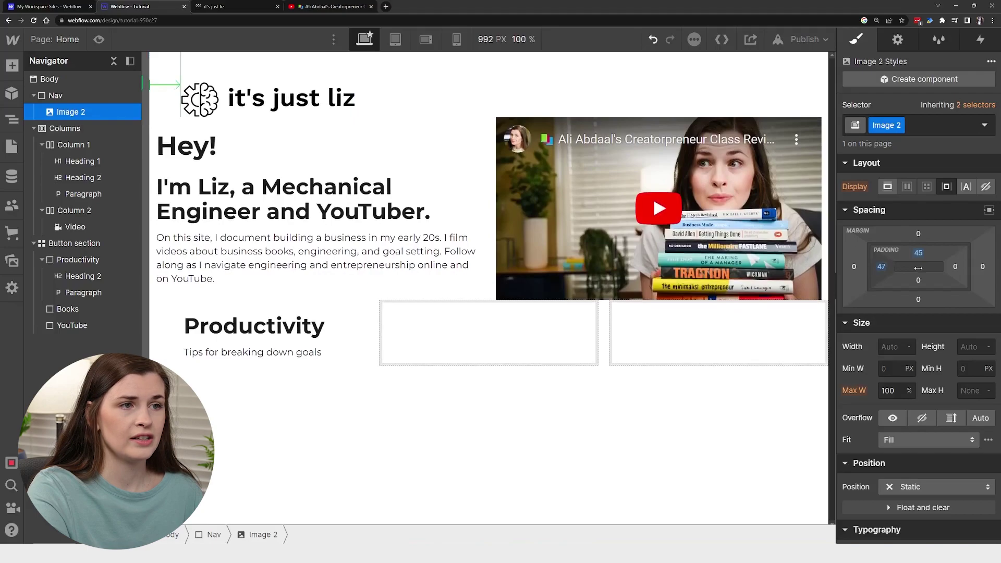
left_click(243, 125)
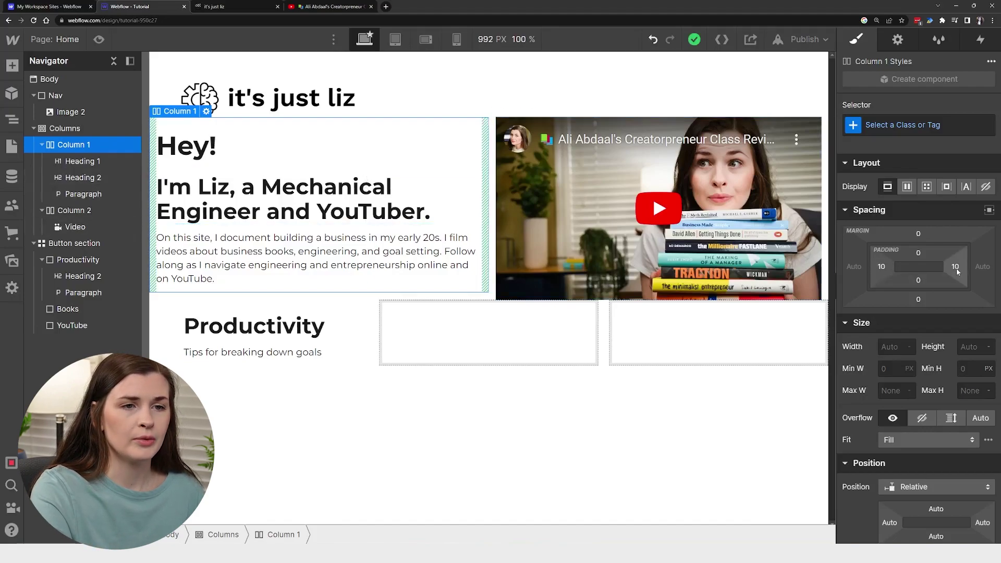
- Pad the hero text column (class Column 5) 47 px left and 26 px top
left_click_drag(882, 271, 929, 272)
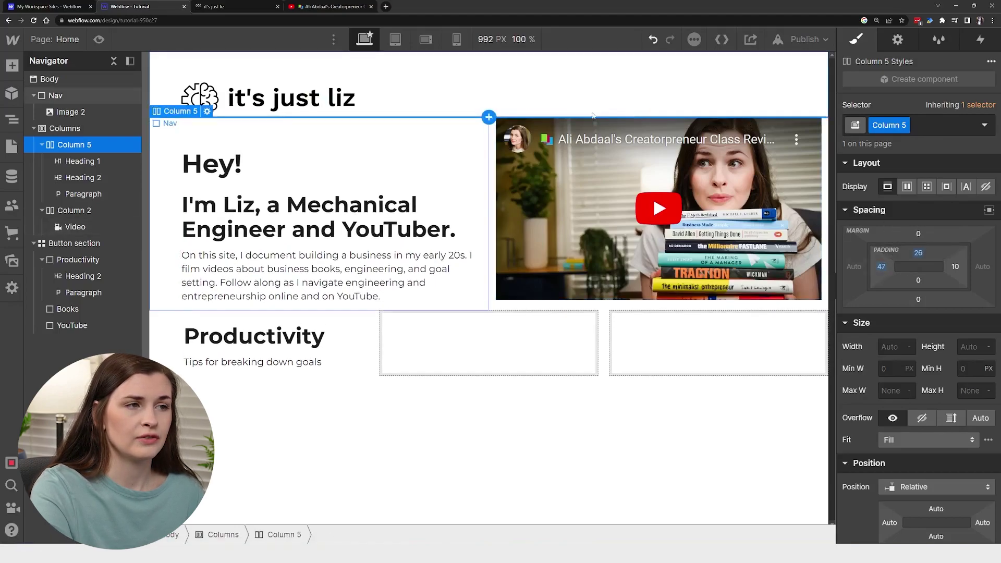
- Pad Column 2 (class Column 6) 28 px top, 41 px right and 52 px bottom
left_click(524, 121)
left_click(580, 111)
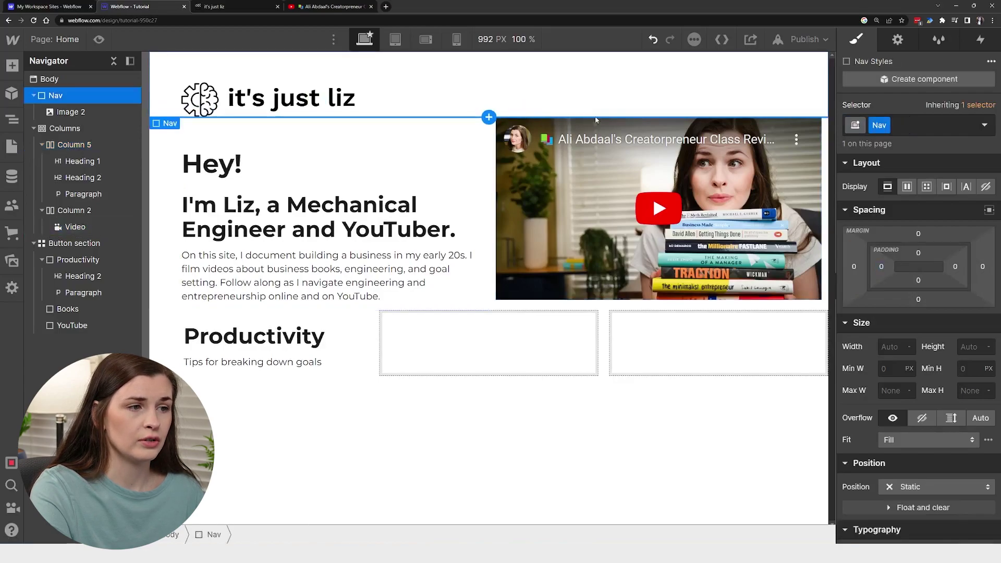
left_click(509, 306)
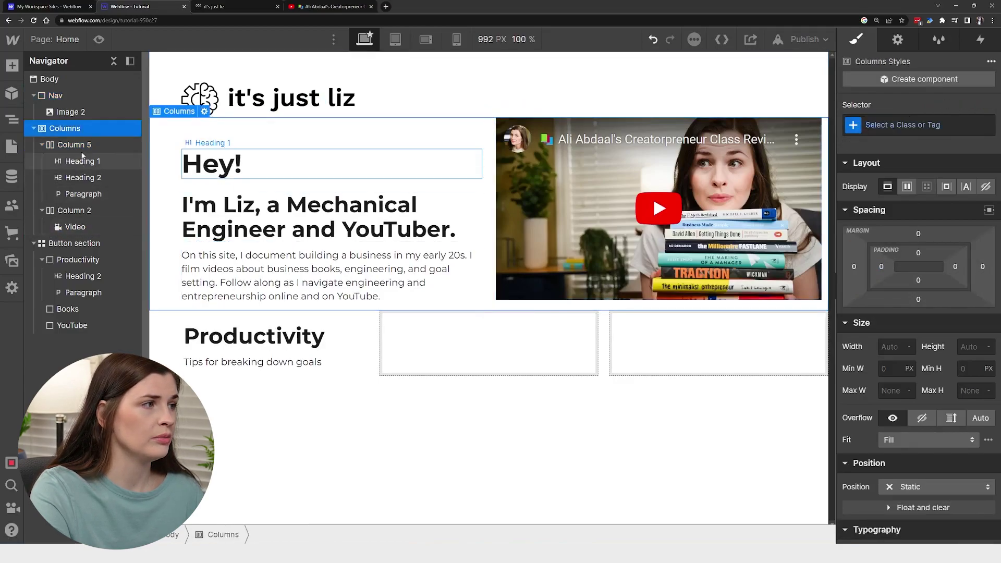
left_click(72, 210)
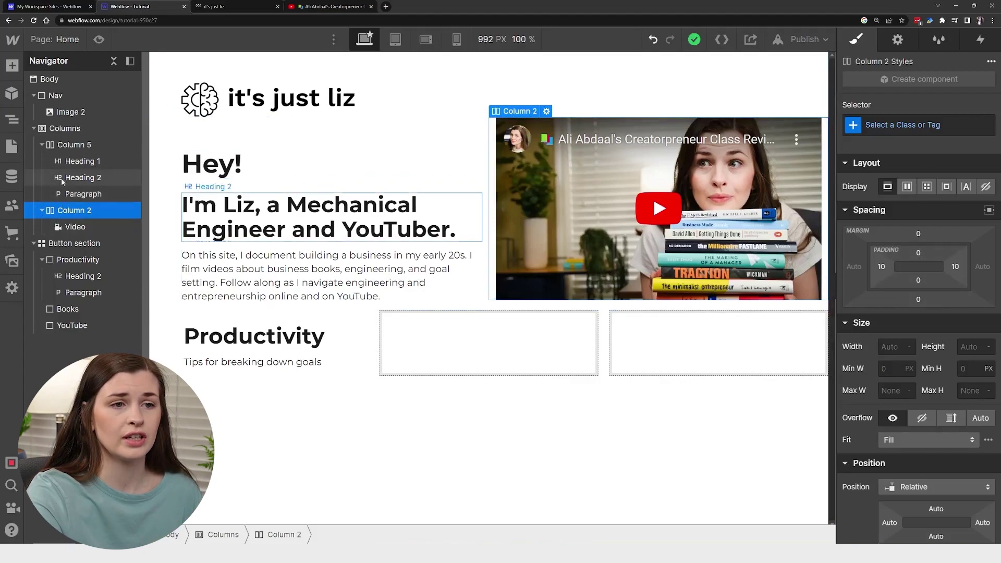
mouse_move(926, 255)
left_mouse_down()
mouse_move(924, 290)
mouse_move(922, 245)
mouse_move(953, 272)
mouse_move(935, 272)
left_mouse_up()
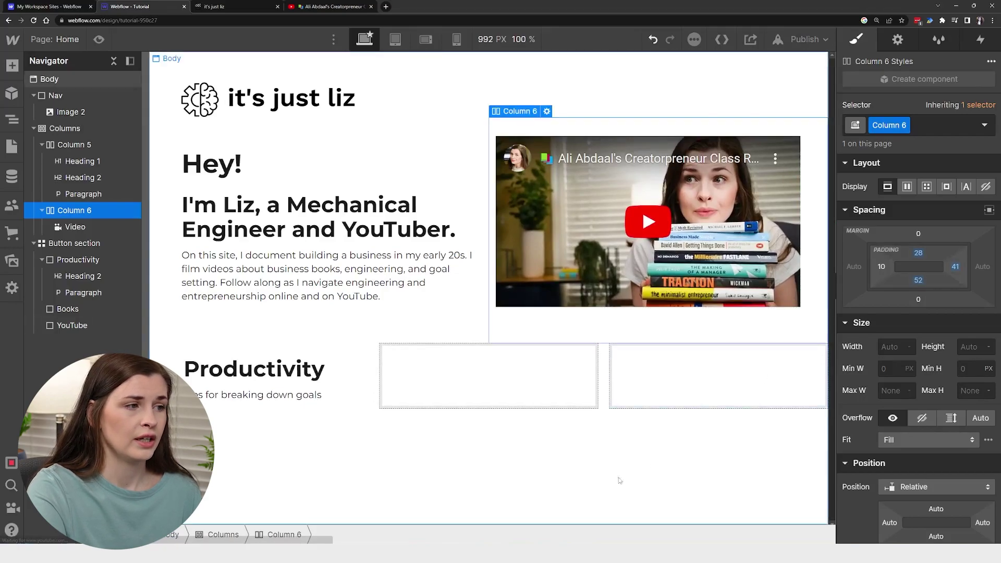
left_click(269, 351)
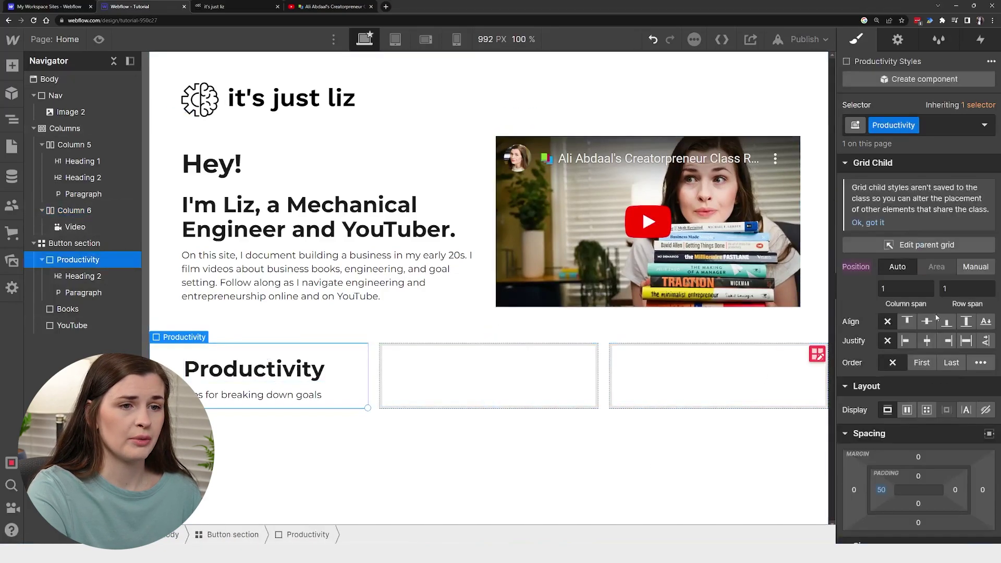
scroll(928, 376, "down", 3)
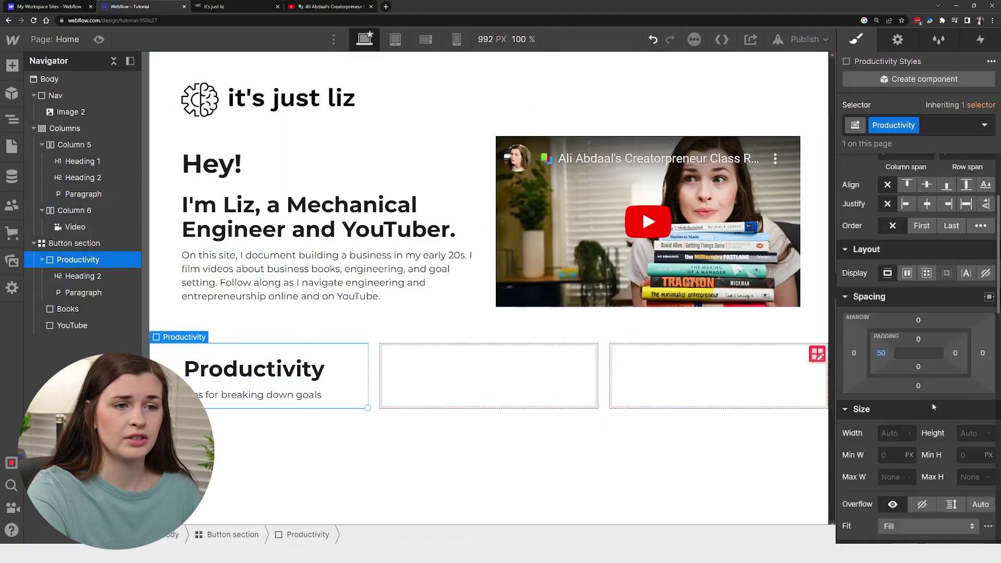
scroll(895, 272, "down", 3)
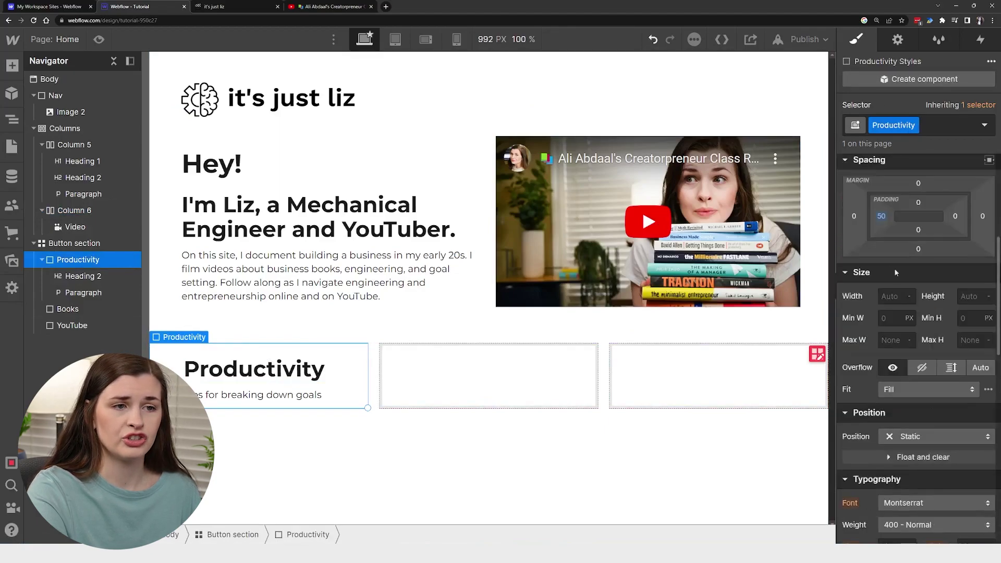
scroll(928, 428, "down", 6)
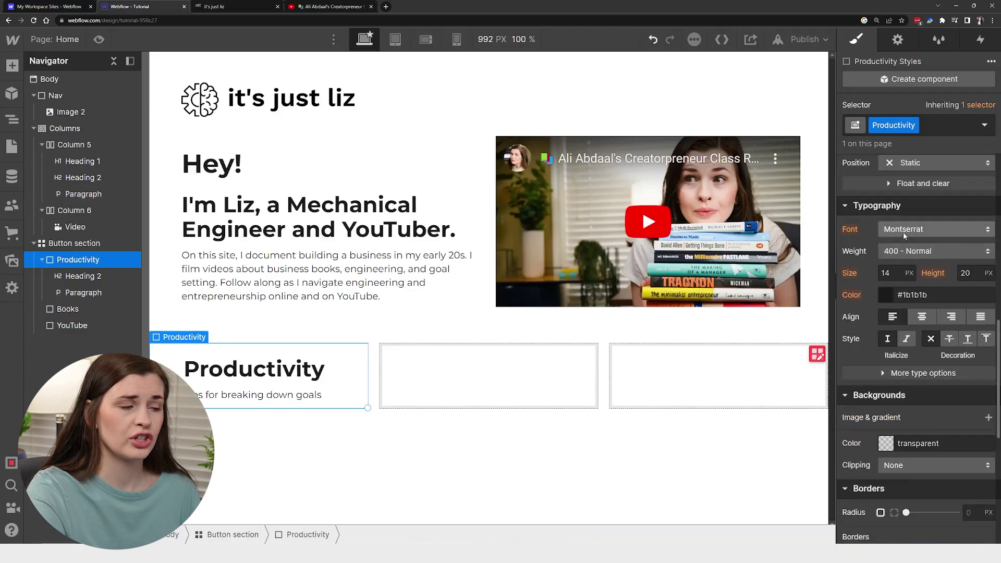
left_click(691, 469)
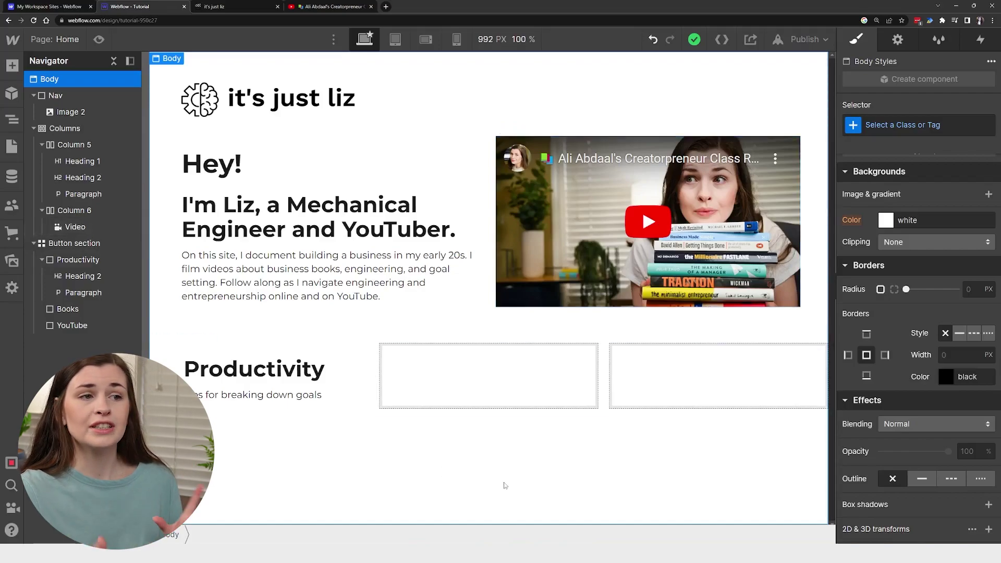
left_click(235, 6)
scroll(310, 213, "up", 1)
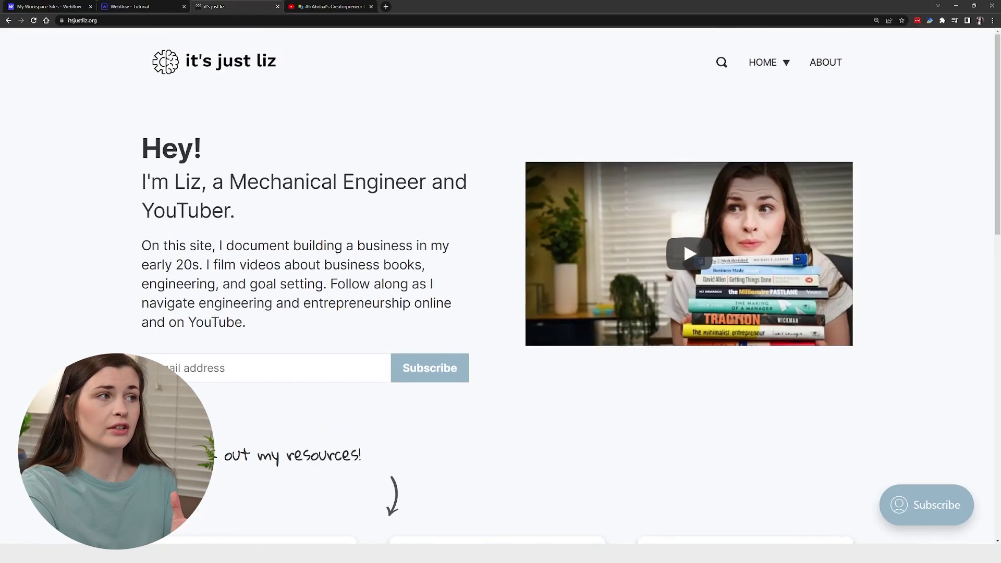
left_click(138, 5)
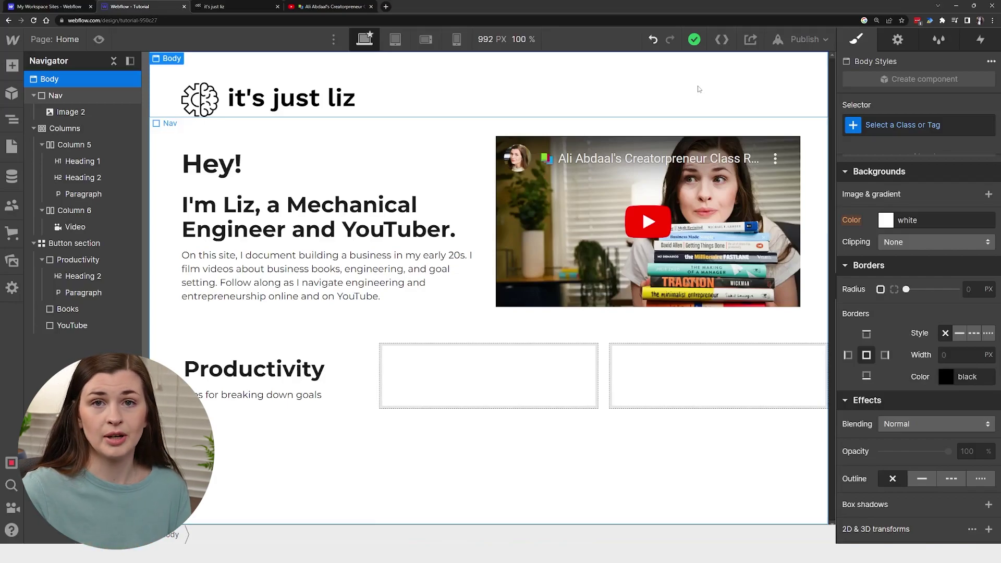
key("a")
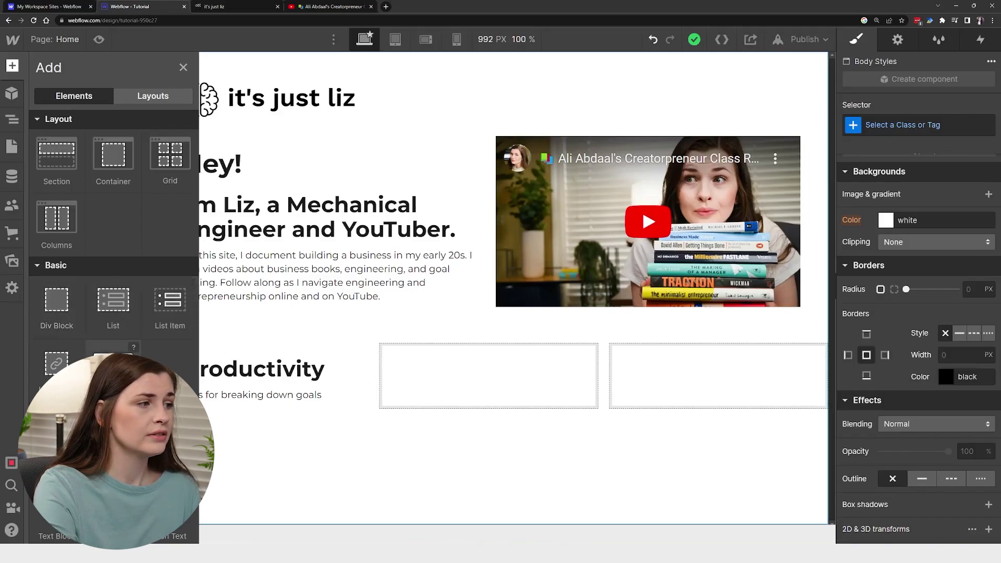
scroll(142, 331, "down", 10)
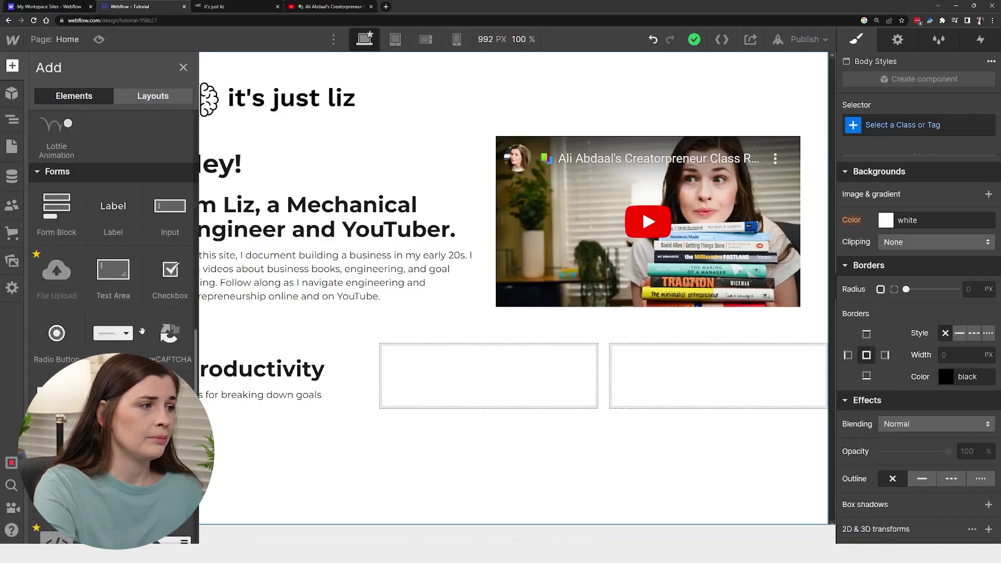
scroll(142, 313, "down", 3)
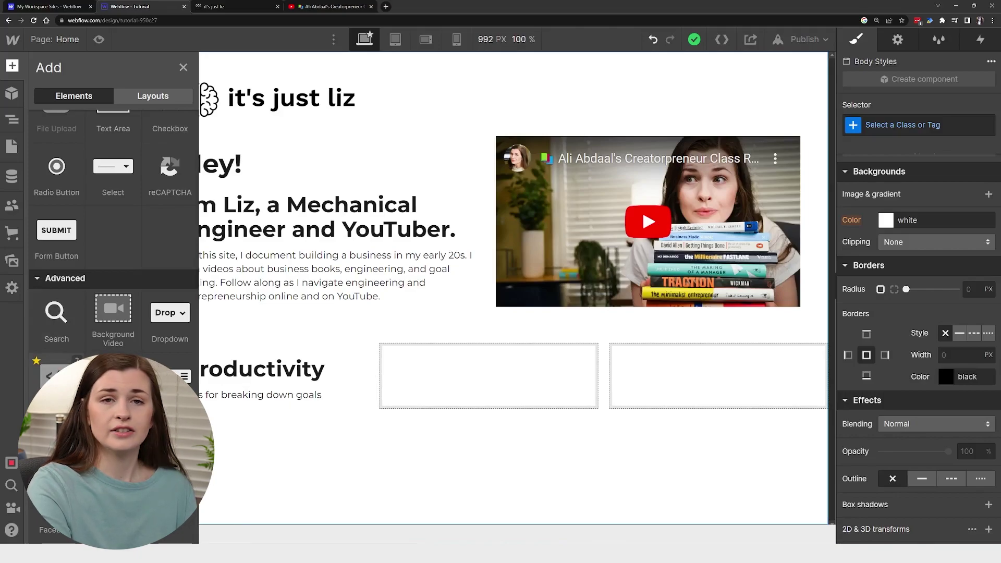
scroll(164, 169, "up", 6)
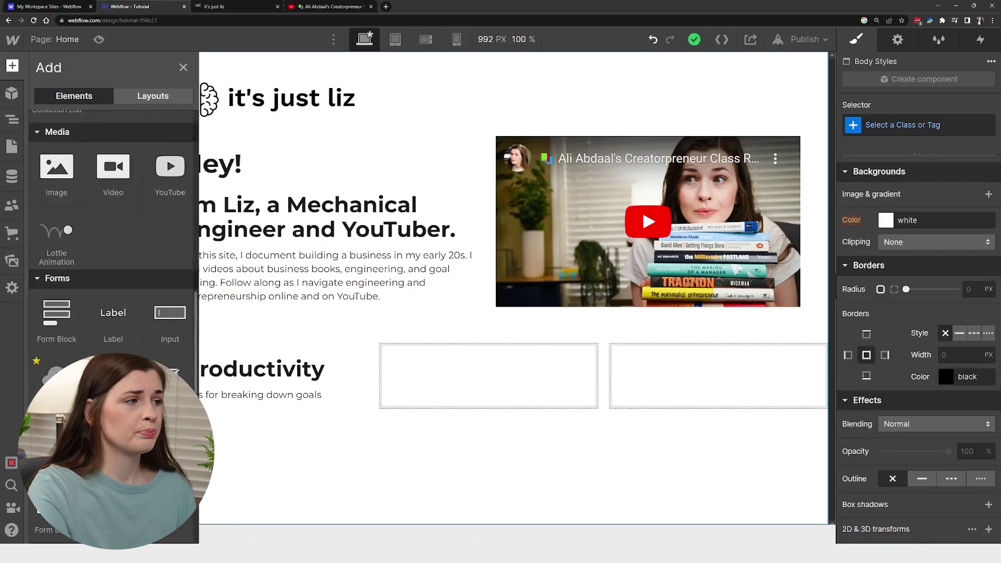
scroll(113, 240, "up", 5)
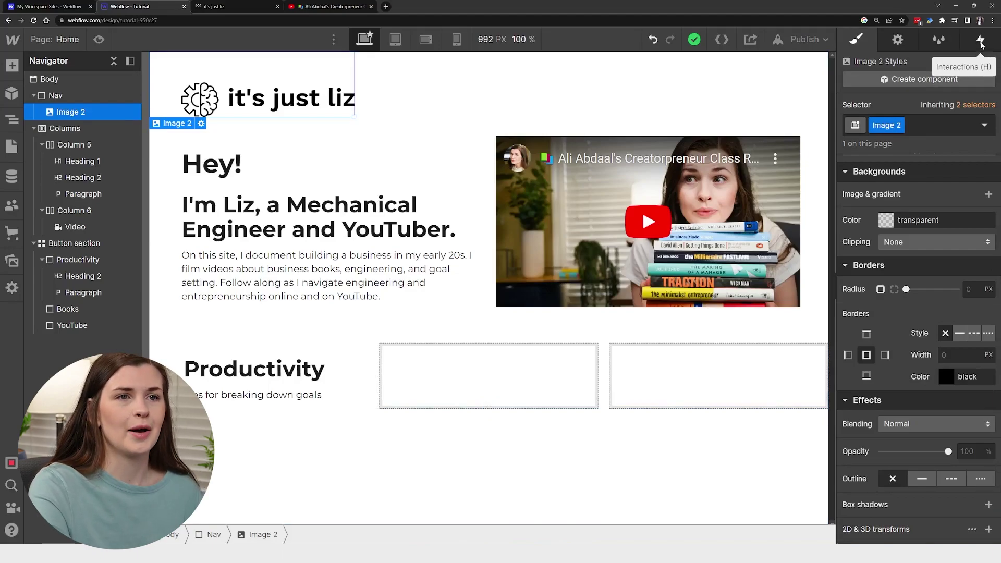
- Add a Page load trigger that starts a new timed animation named 'Loading Animation'
left_click(980, 41)
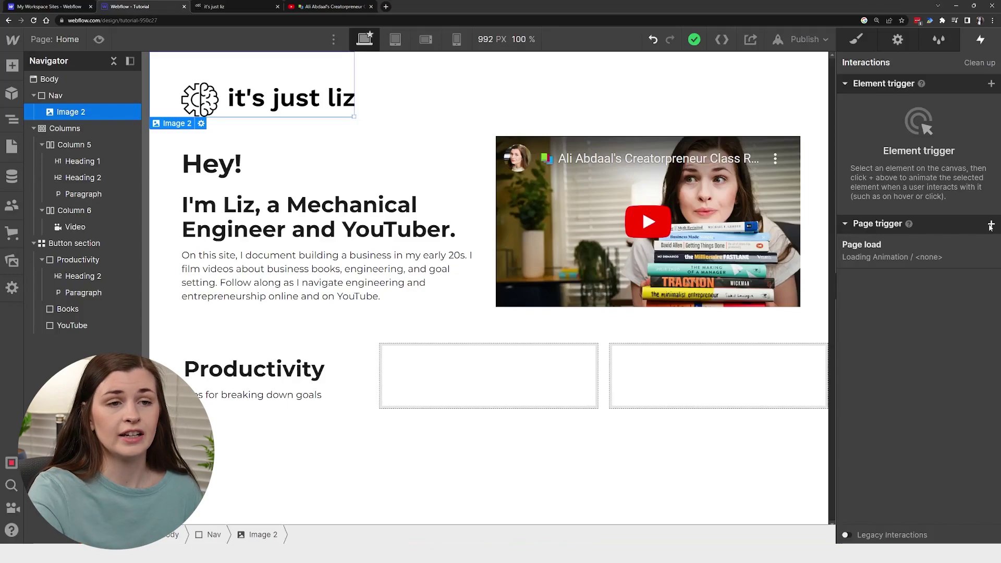
left_click(914, 280)
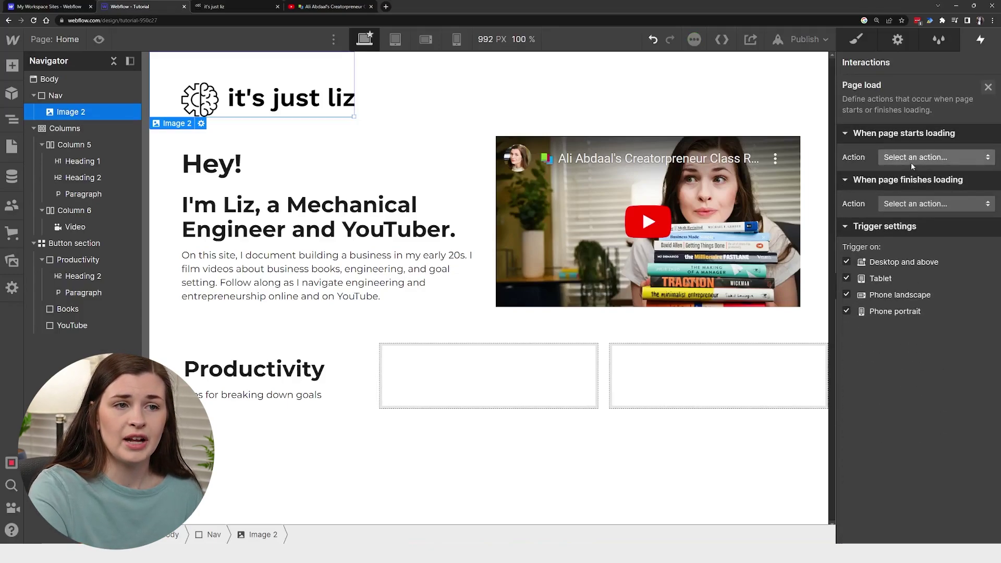
left_click(911, 159)
left_click(909, 191)
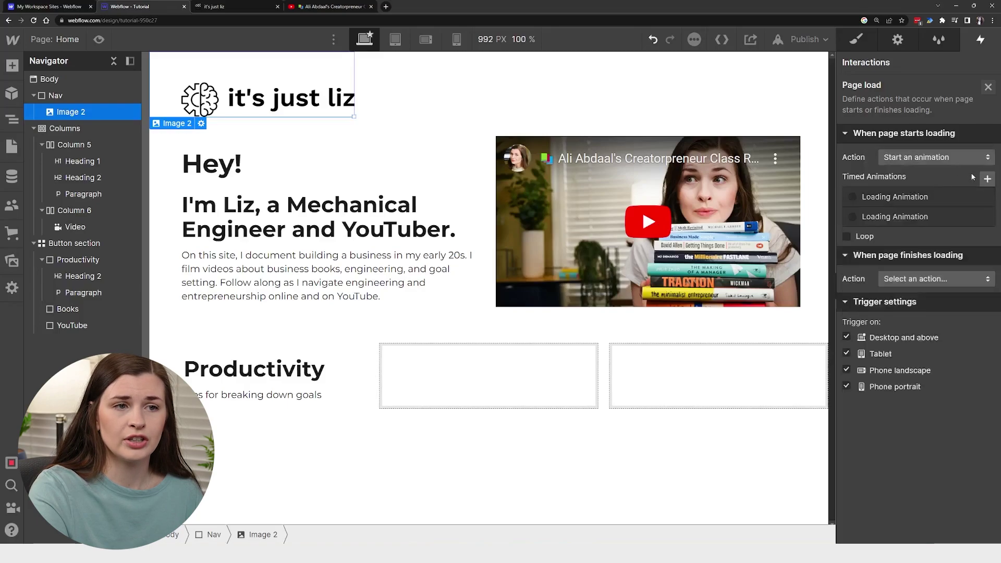
left_click(986, 179)
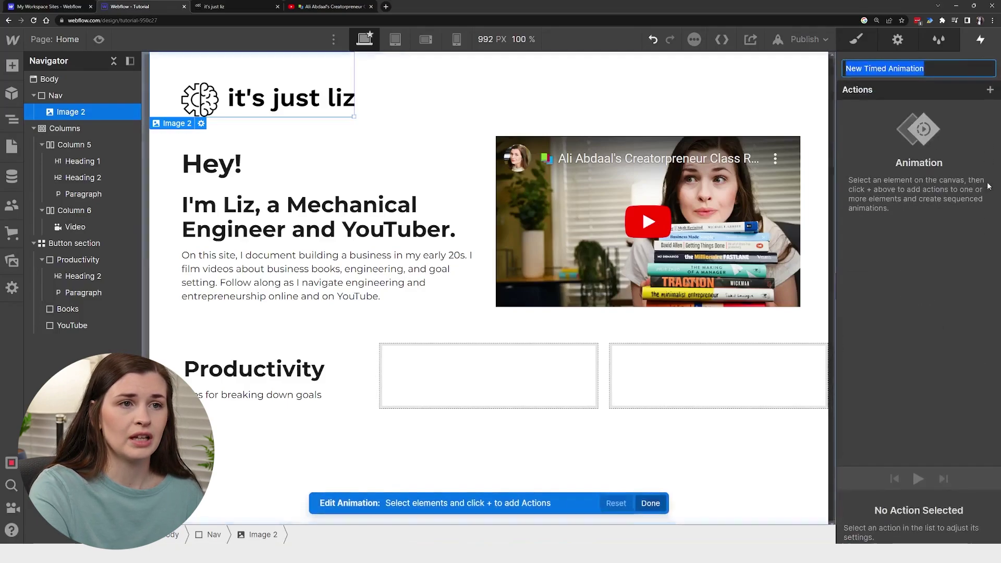
type("Loa")
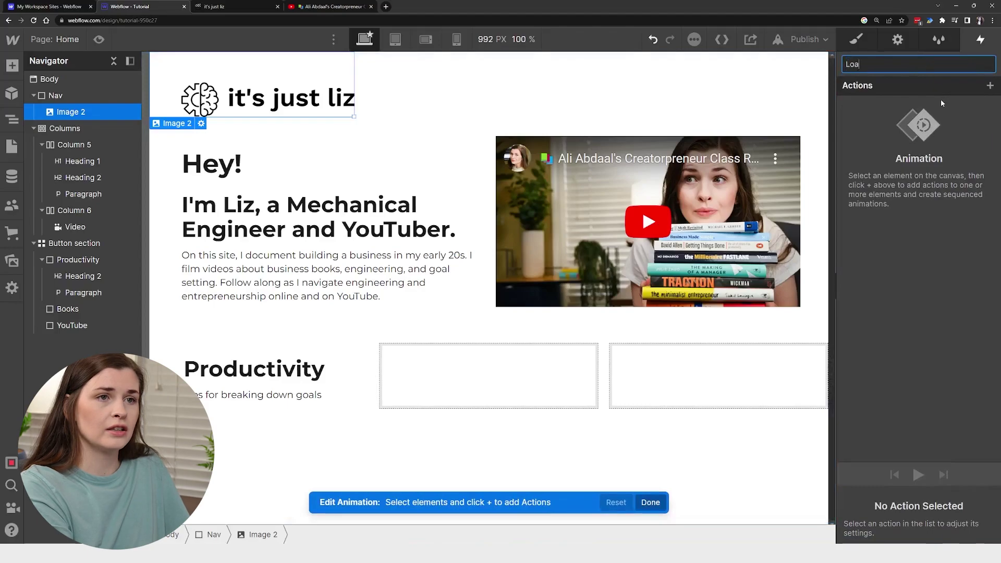
type("ding Animation")
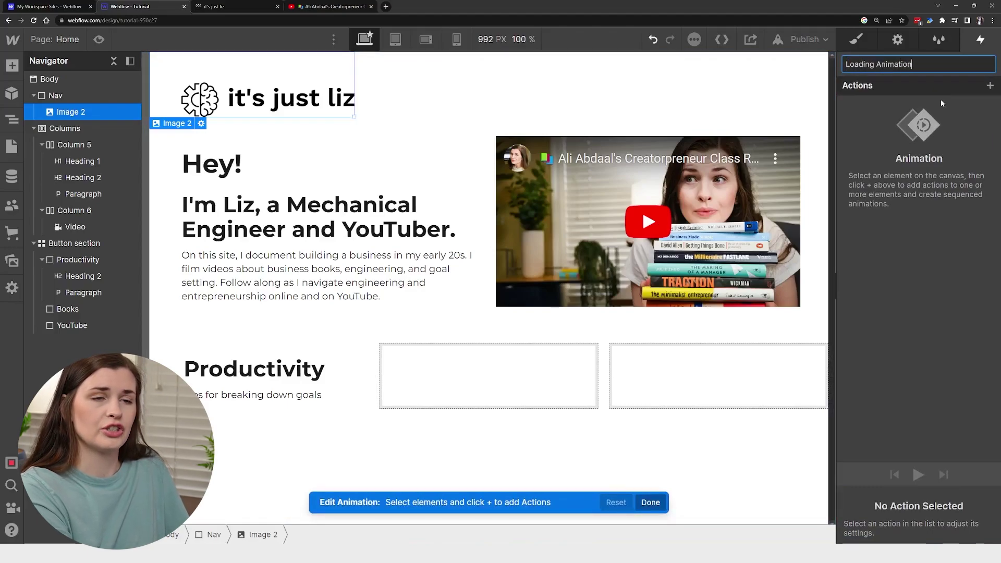
key("Return")
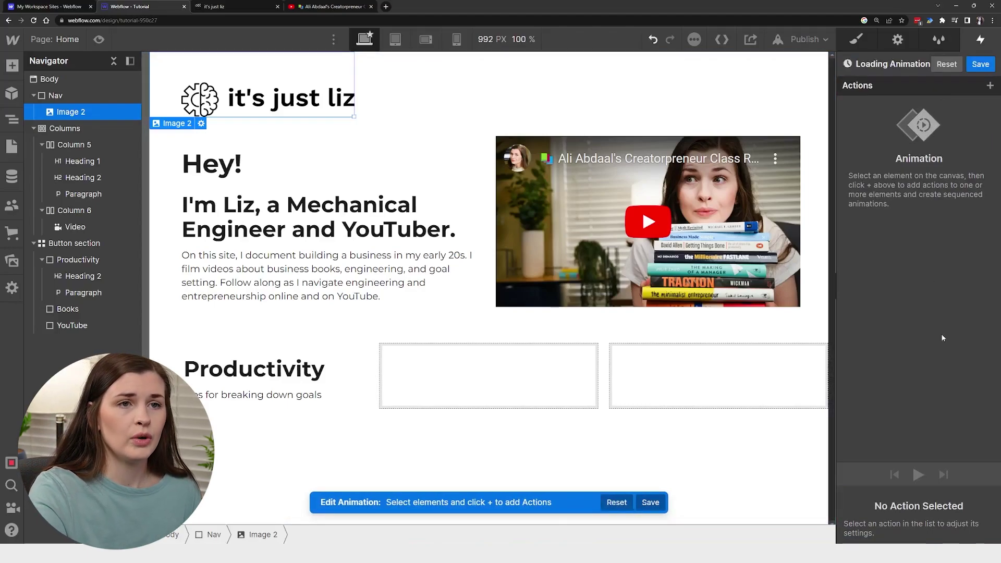
- Add an Opacity action setting the logo to 0%
left_click(989, 85)
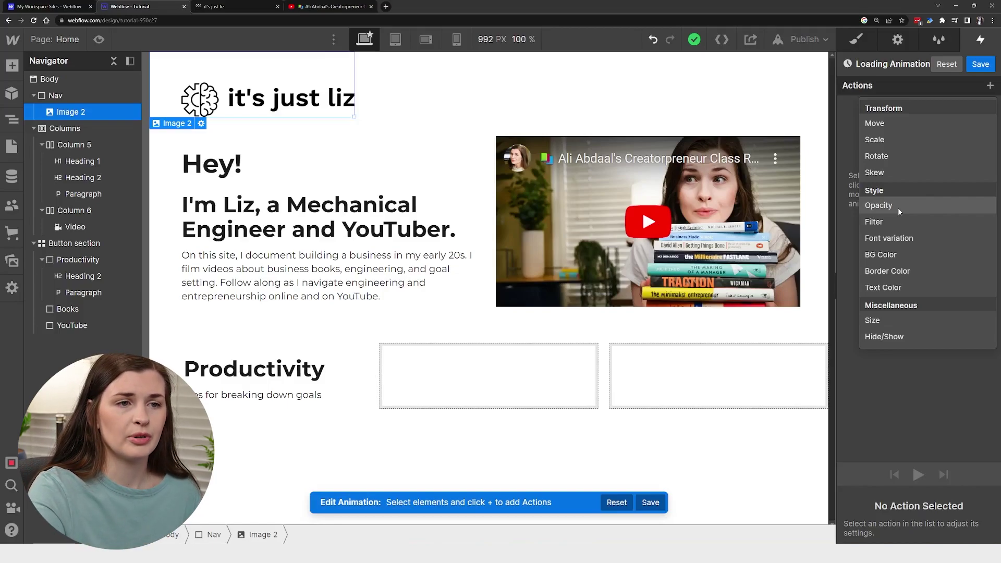
left_click(898, 208)
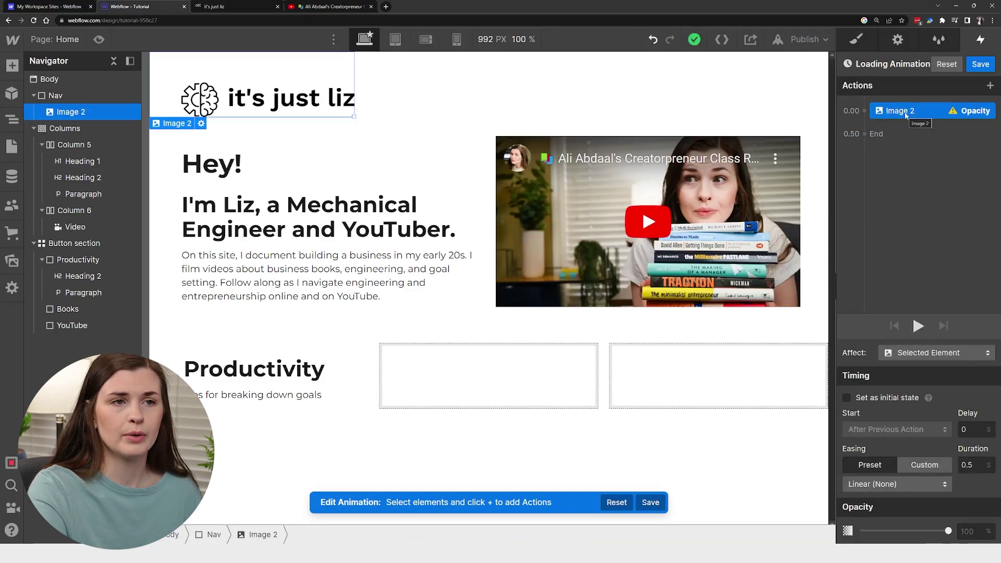
left_click_drag(947, 531, 857, 532)
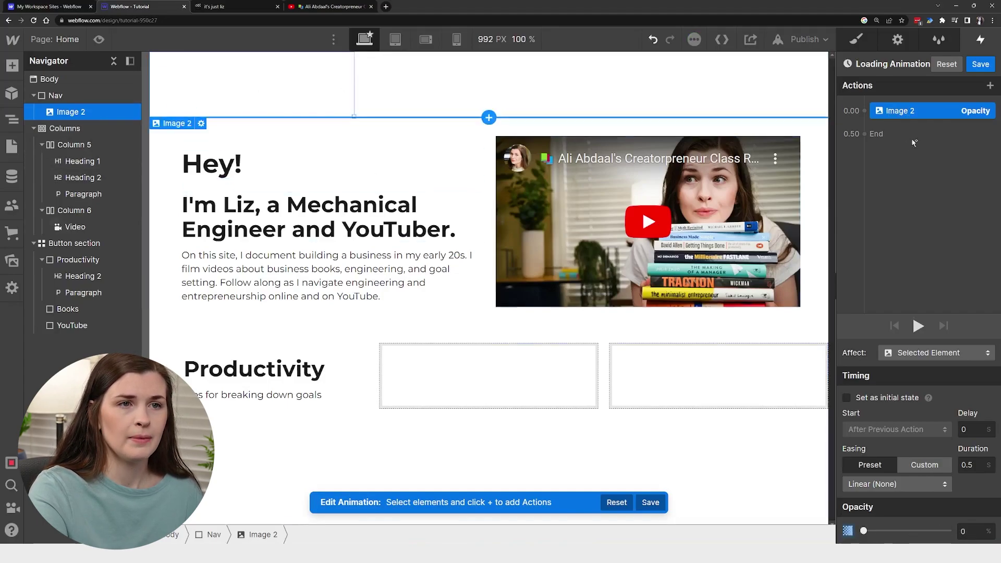
- Duplicate the action as 100% opacity over 1 second, preview it, and save
right_click(919, 115)
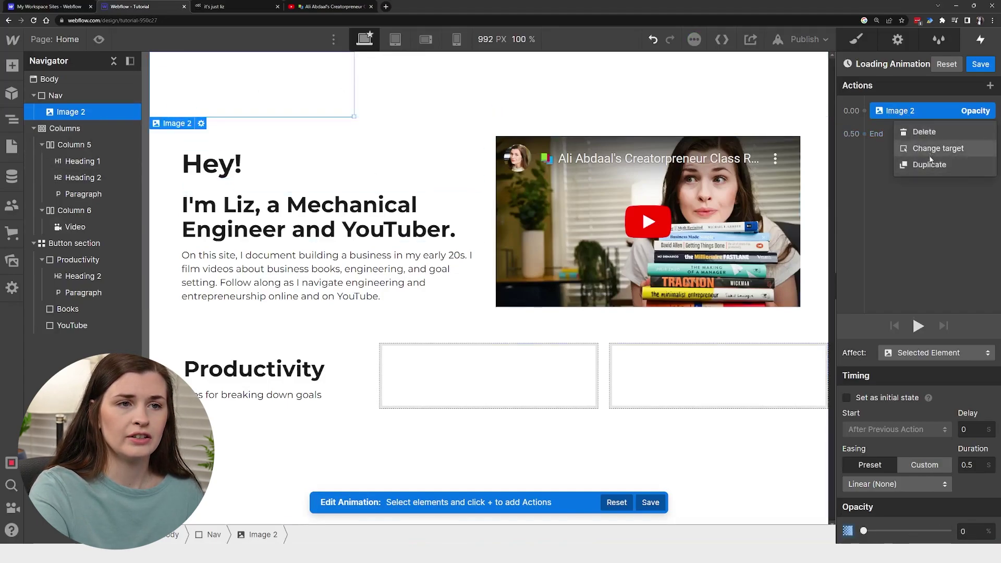
left_click(930, 164)
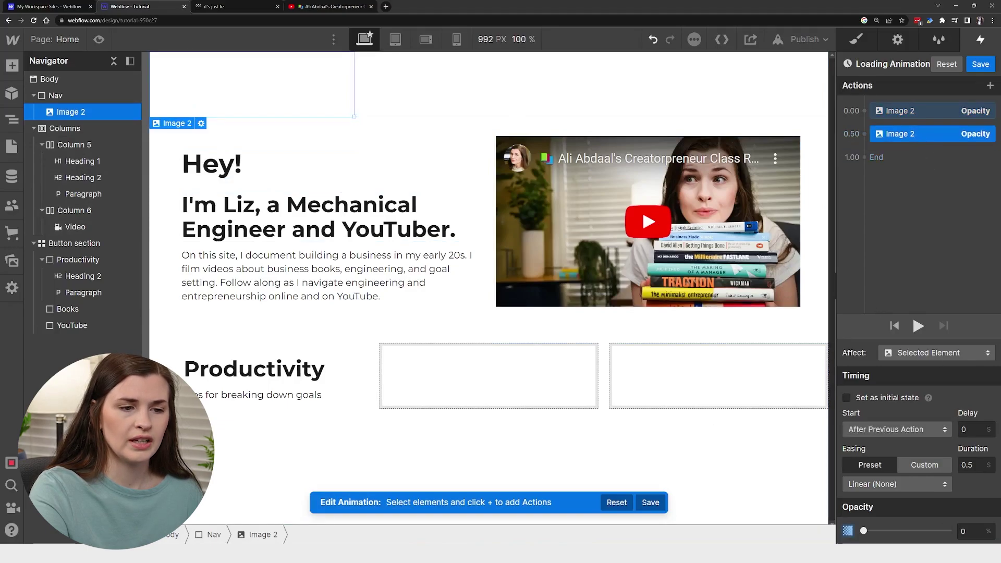
left_click_drag(863, 530, 948, 530)
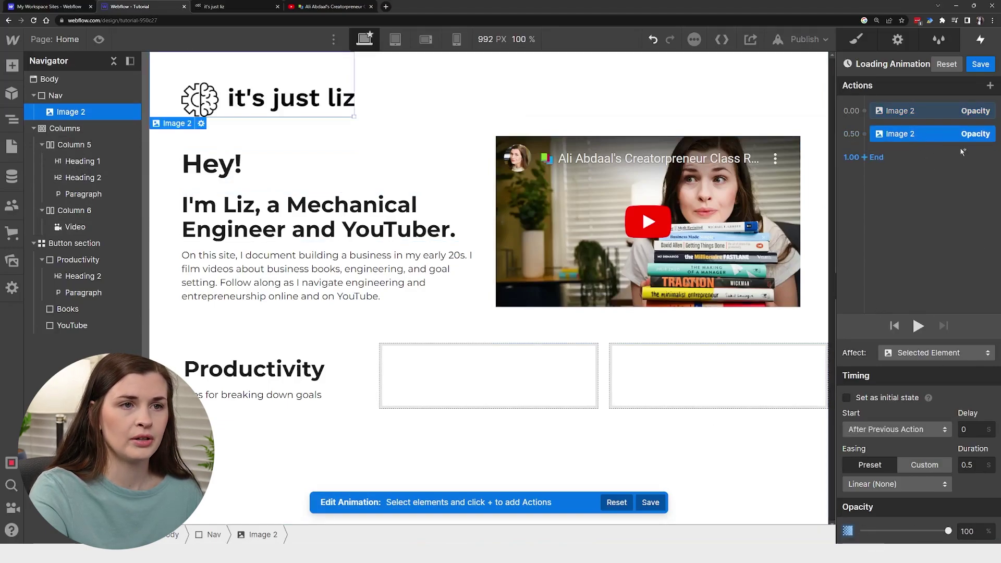
left_click(975, 464)
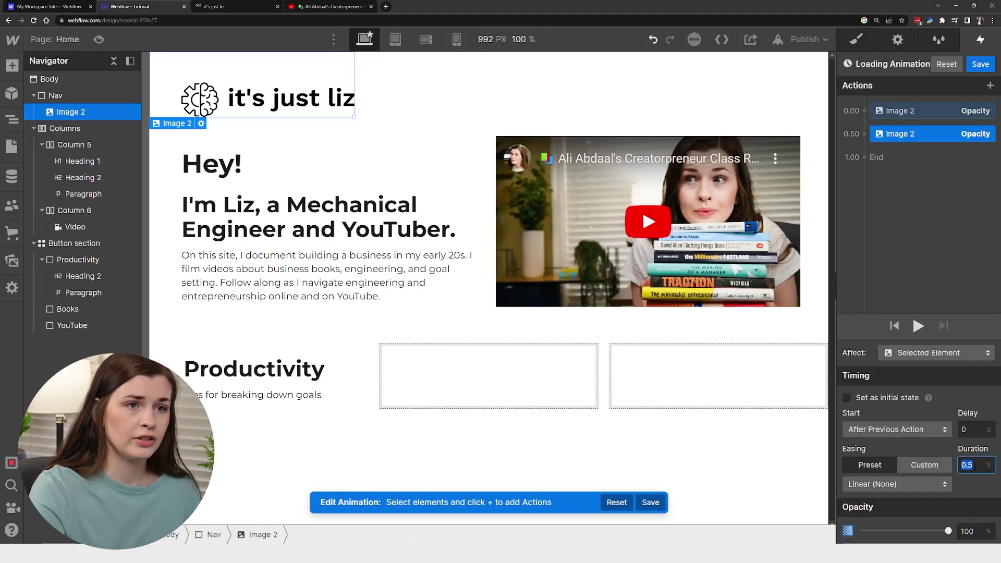
type("1")
left_click(946, 265)
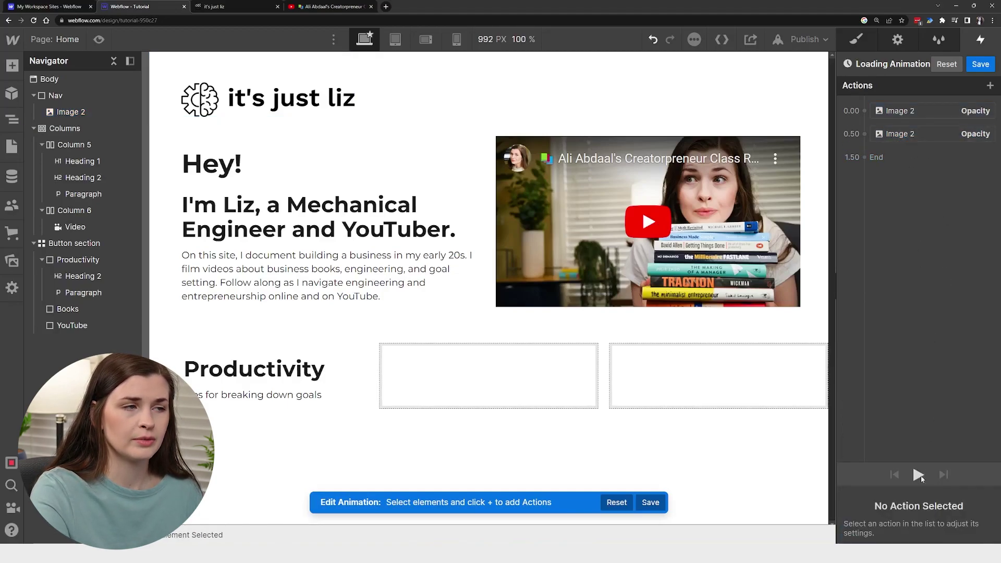
left_click(919, 475)
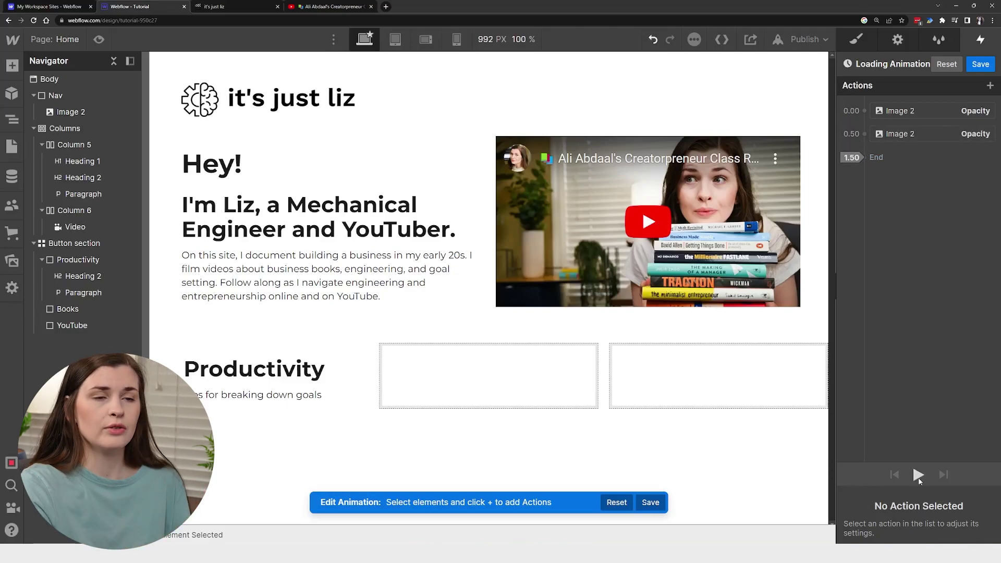
left_click(987, 67)
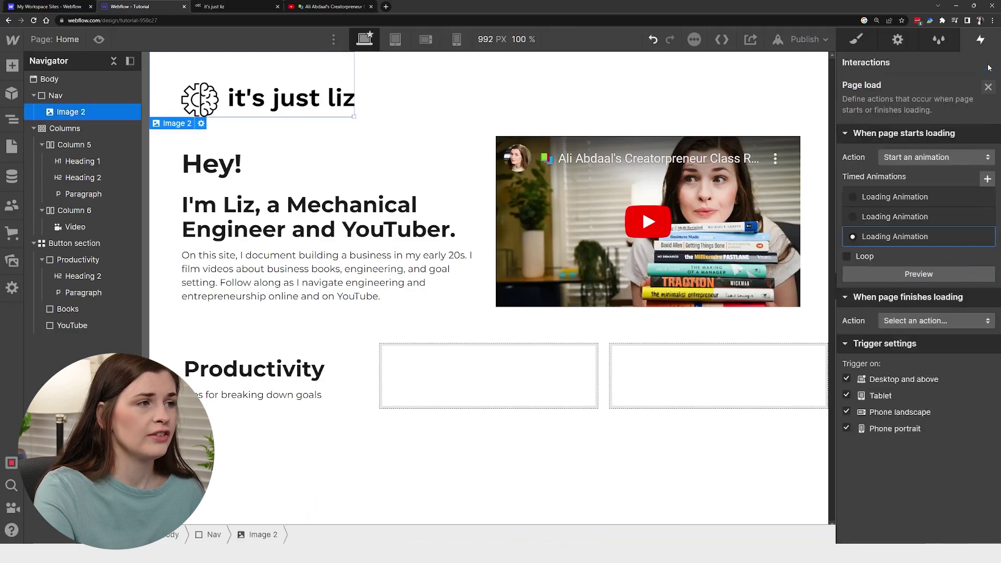
left_click(424, 100)
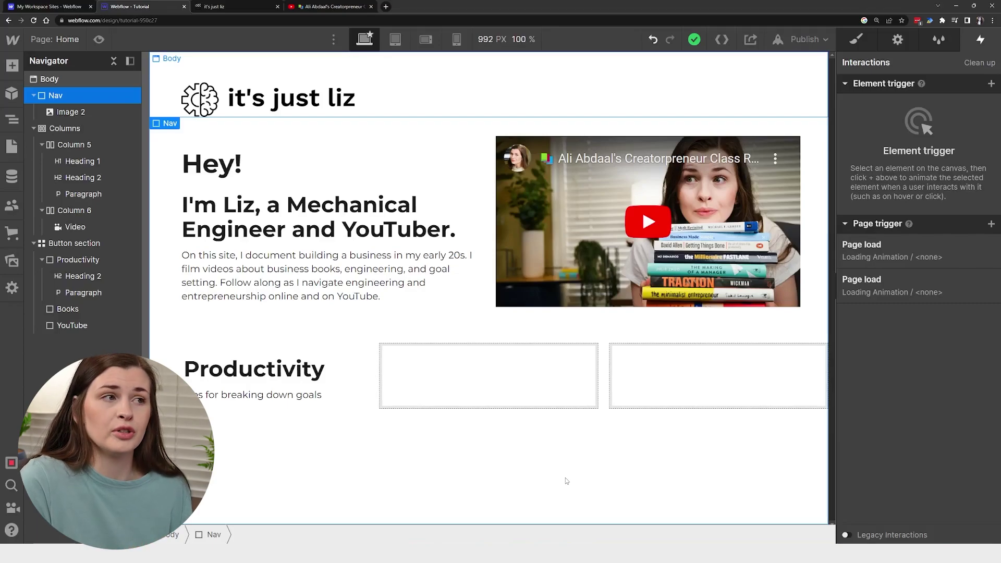
- Scroll the live itsjustliz.org page to the Productivity, Books and YouTube cards
left_click(234, 6)
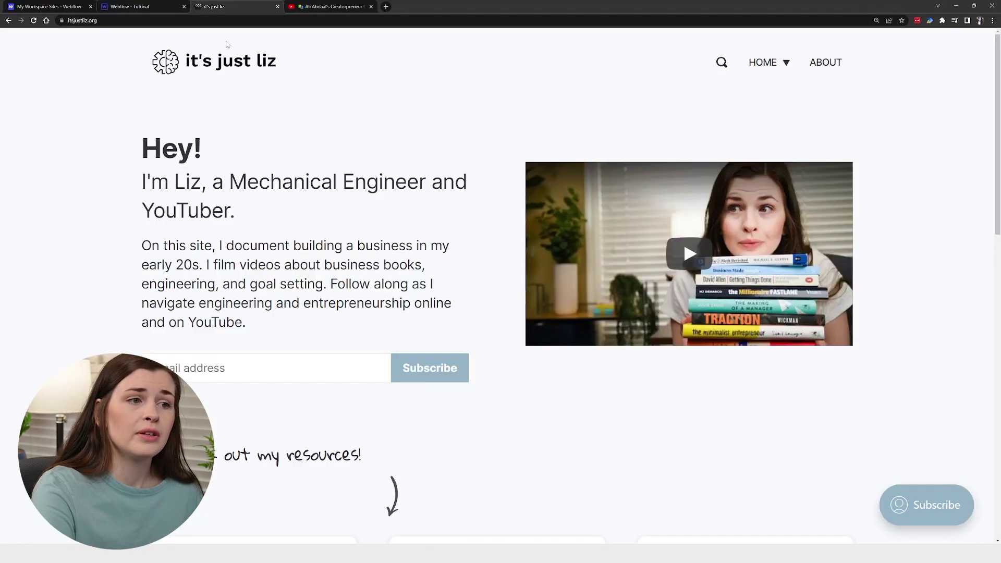
scroll(552, 376, "down", 1)
scroll(553, 376, "down", 10)
scroll(553, 375, "up", 7)
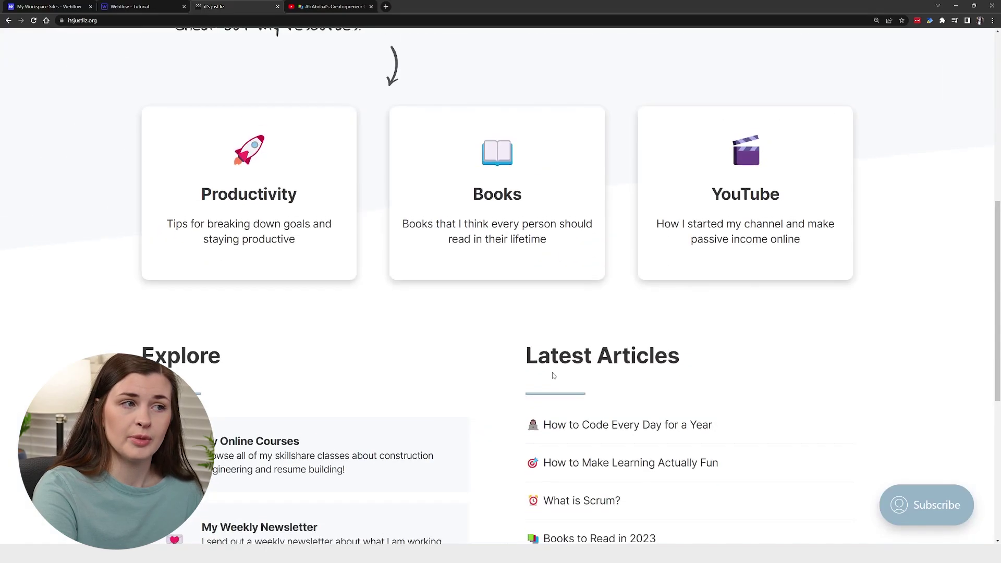